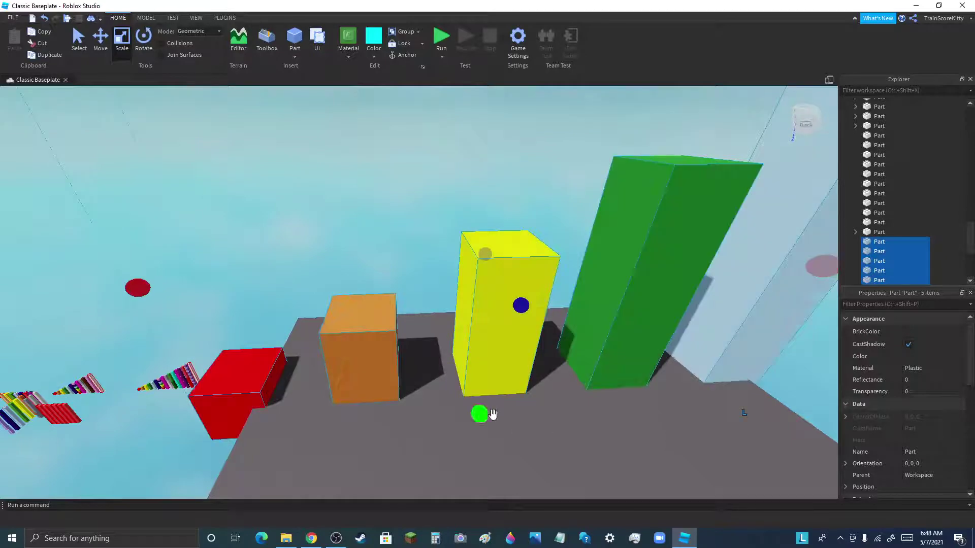
# Switch to OBS, pause and resume the screen recording, and return to Roblox Studio
pyautogui.moveTo(566, 400); pyautogui.dragTo(565, 399, button='right')
pyautogui.scroll(-10, 566, 404)
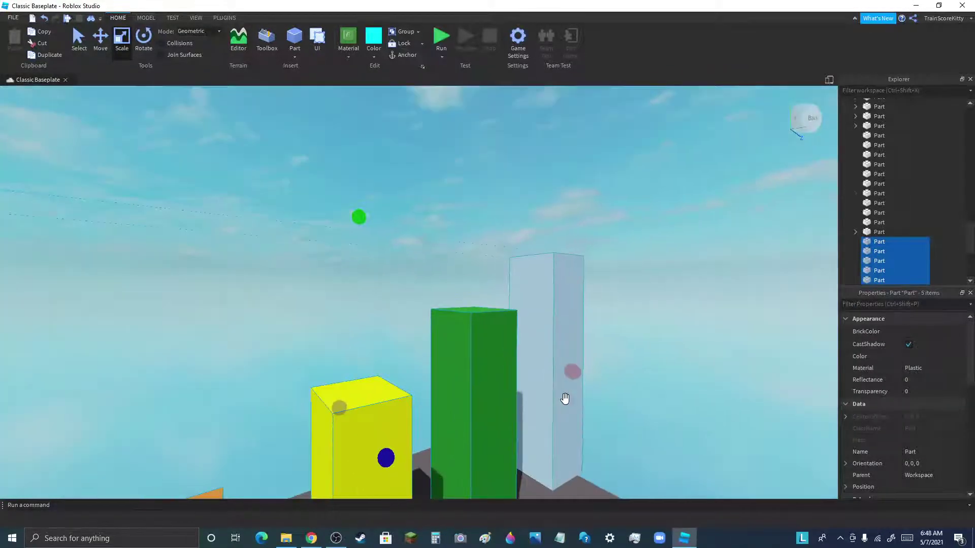
pyautogui.moveTo(492, 318); pyautogui.dragTo(494, 318, button='right')
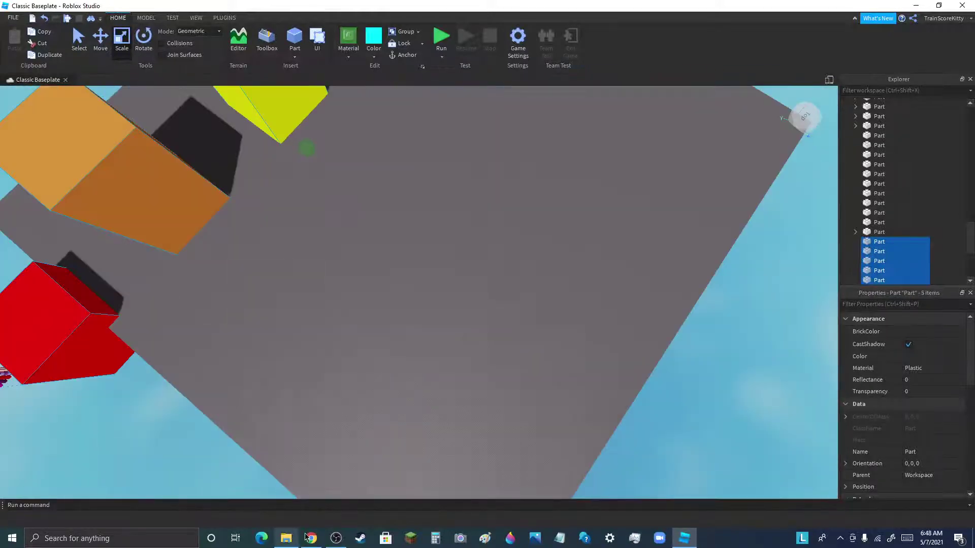
pyautogui.hotkey('alt', 'Tab')
pyautogui.click(700, 398)
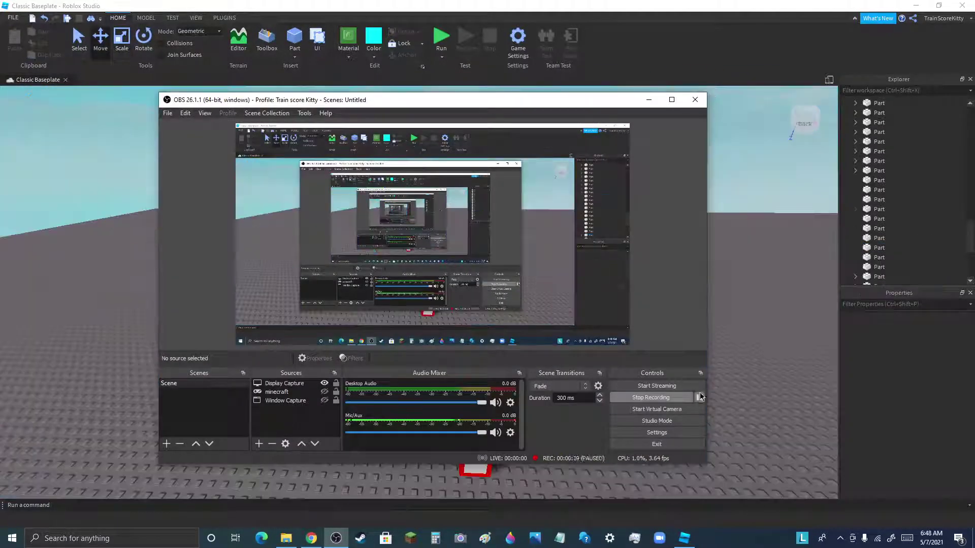
pyautogui.click(645, 100)
# Move the white part with the red outline across the baseplate to position -119, 10, -147
pyautogui.moveTo(505, 348); pyautogui.dragTo(507, 477)
pyautogui.moveTo(607, 448); pyautogui.dragTo(606, 447, button='right')
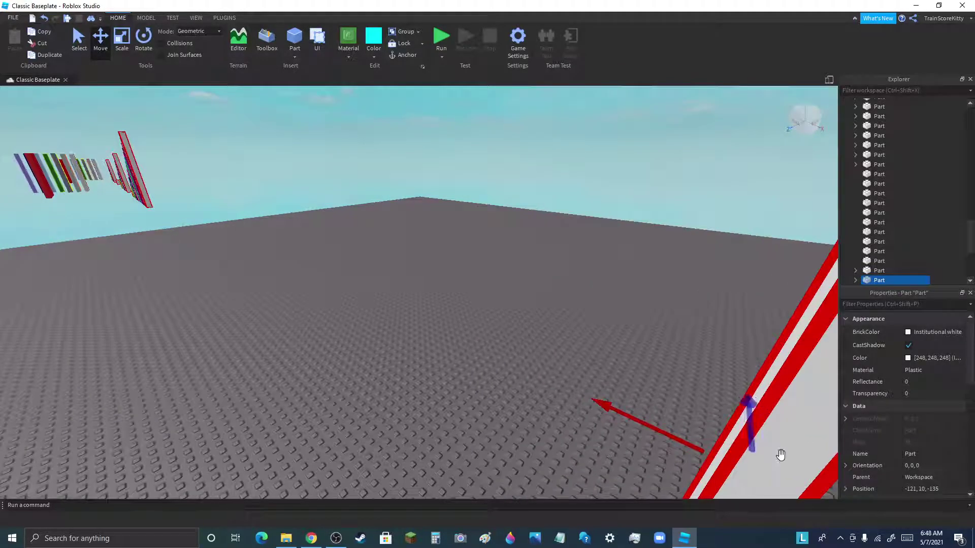
pyautogui.moveTo(777, 452); pyautogui.dragTo(727, 483)
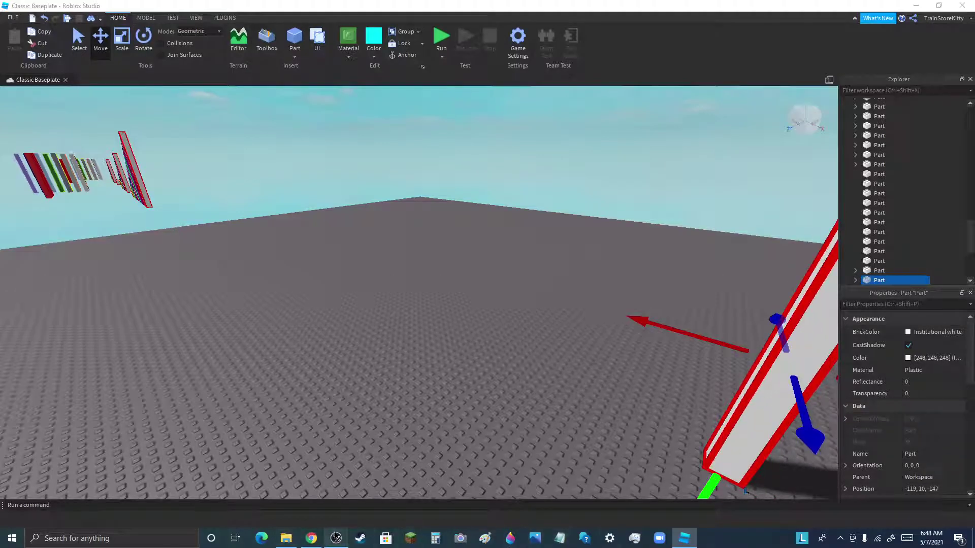
# Switch to OBS, toggle the recording pause, and go back to Roblox Studio
pyautogui.click(335, 538)
pyautogui.click(699, 398)
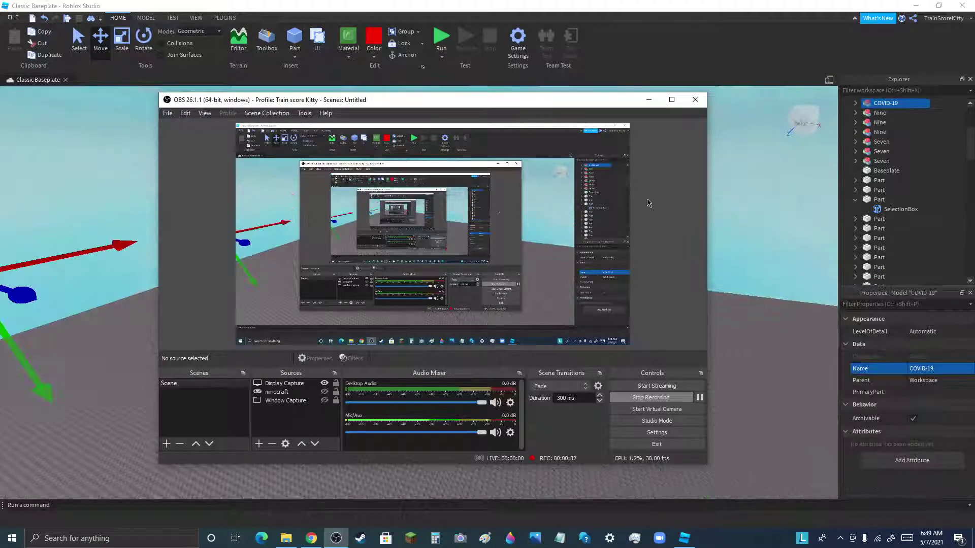
pyautogui.click(650, 101)
# Move the COVID-19 model over the baseplate until it stands directly against the white pillar
pyautogui.moveTo(25, 295); pyautogui.dragTo(456, 382)
pyautogui.click(449, 372)
pyautogui.click(390, 365)
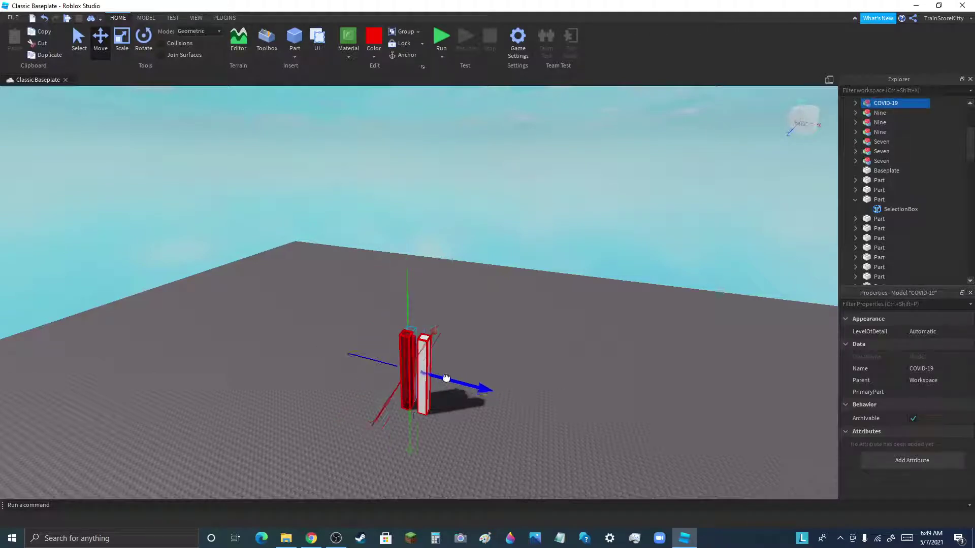
pyautogui.click(438, 362)
# Change the white pillar's color to Maroon and deselect it
pyautogui.click(425, 353)
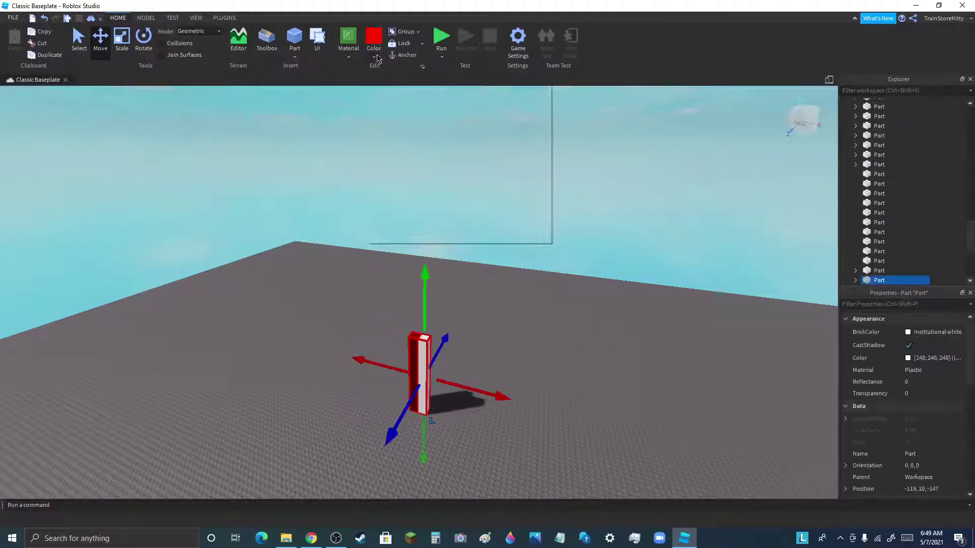
pyautogui.click(375, 57)
pyautogui.click(542, 145)
pyautogui.click(548, 158)
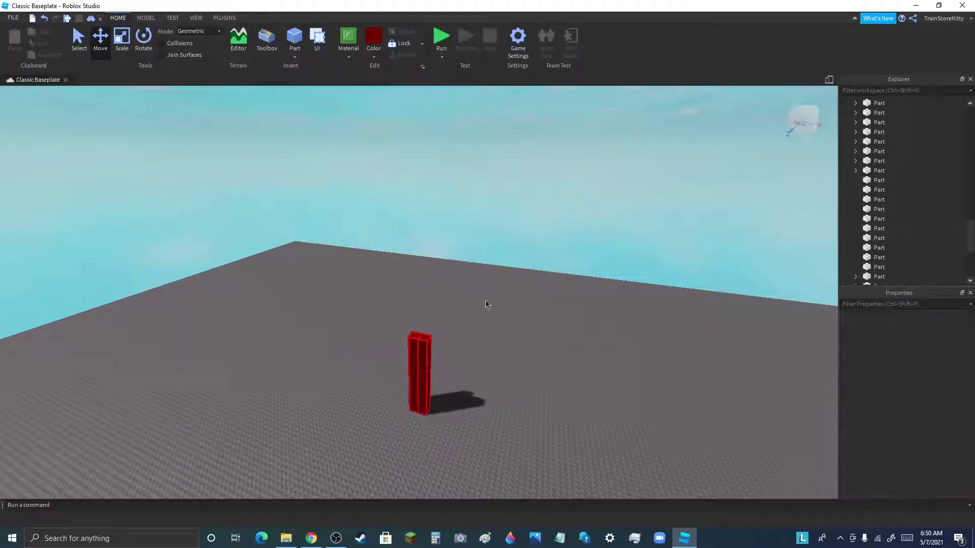
# Separate the COVID-19 model from the maroon pillar by moving it a short distance across the baseplate
pyautogui.scroll(3, 416, 401)
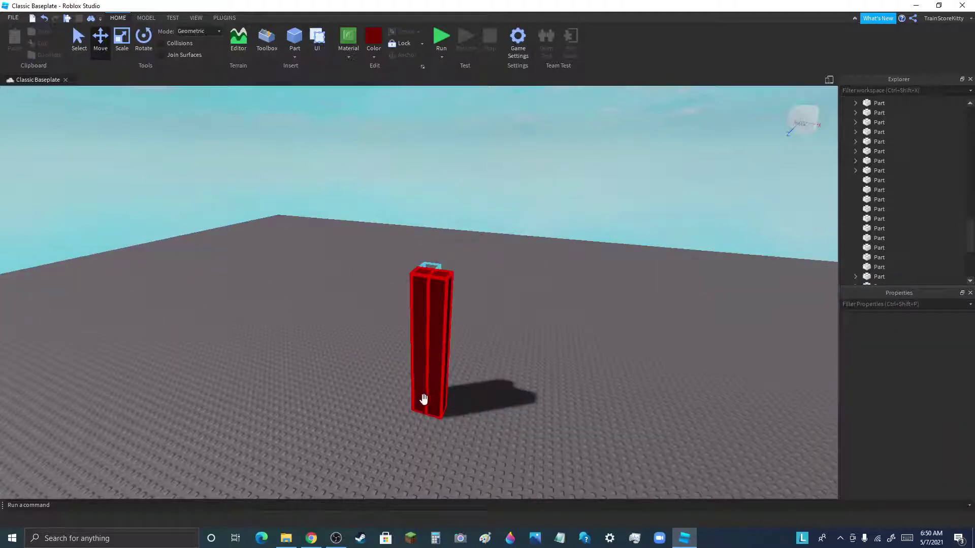
pyautogui.moveTo(424, 399); pyautogui.dragTo(285, 427)
pyautogui.click(514, 425)
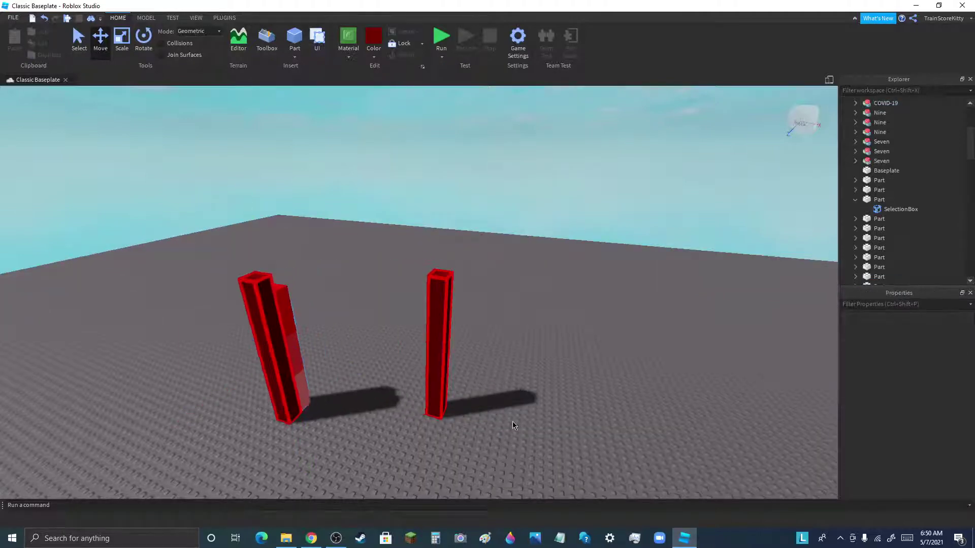
pyautogui.moveTo(514, 426); pyautogui.dragTo(513, 425, button='right')
pyautogui.scroll(-3, 282, 309)
pyautogui.scroll(2, 436, 416)
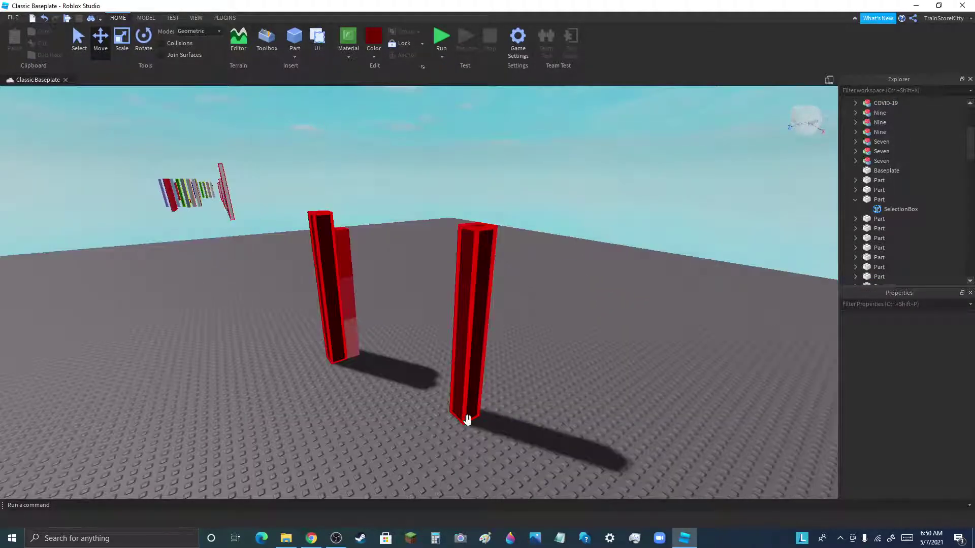
pyautogui.scroll(2, 467, 419)
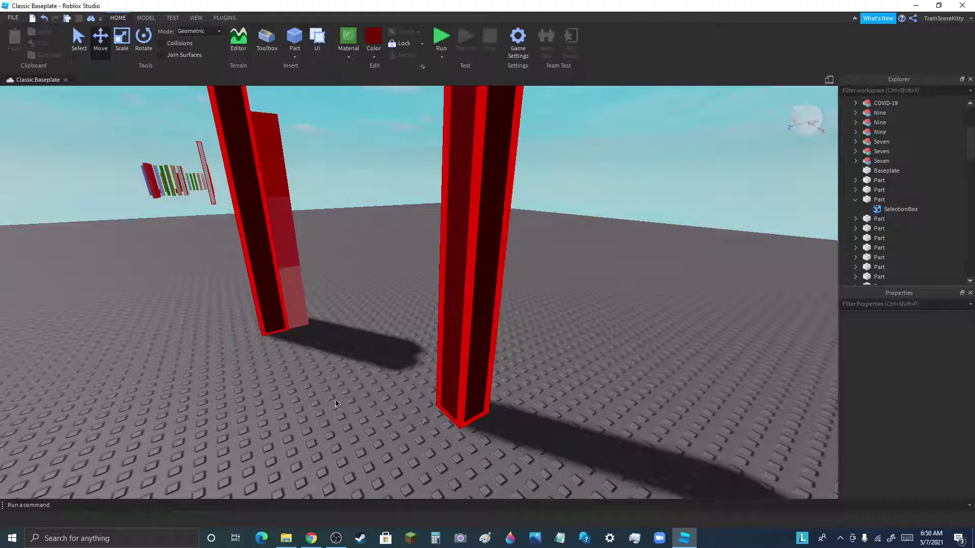
pyautogui.scroll(-3, 336, 404)
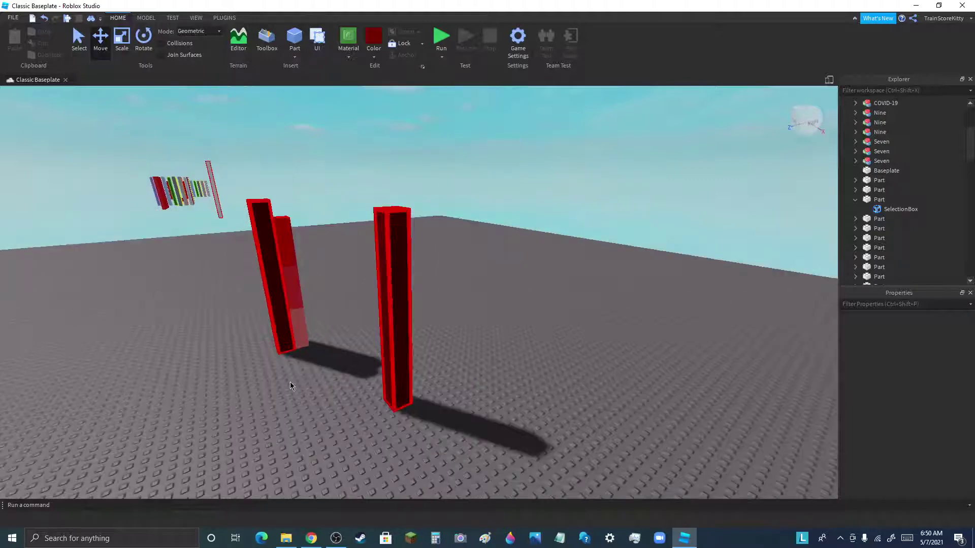
# Rotate the standalone maroon pillar onto its side and lower it to lie flat on the baseplate
pyautogui.click(405, 298)
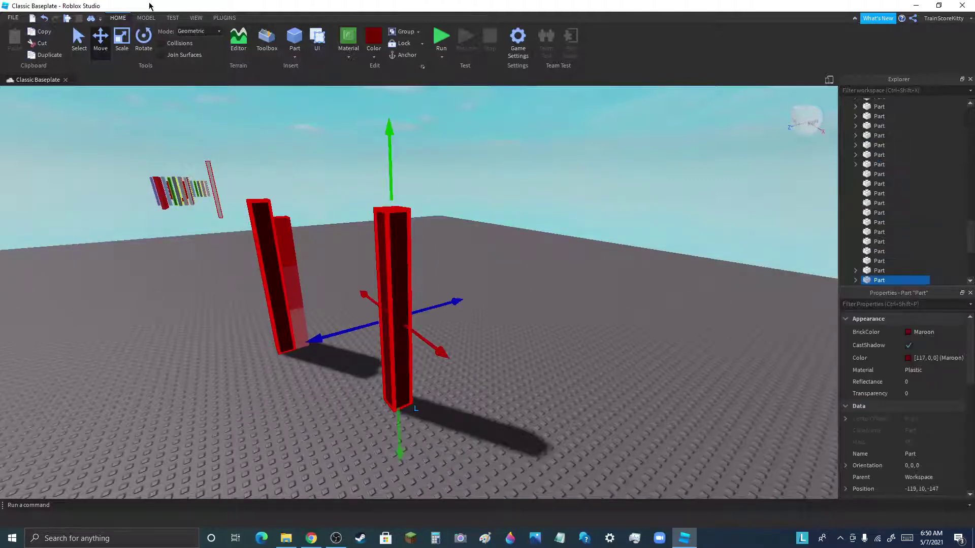
pyautogui.click(142, 43)
pyautogui.moveTo(419, 256); pyautogui.dragTo(308, 187)
pyautogui.click(100, 38)
pyautogui.moveTo(406, 267); pyautogui.dragTo(398, 341)
pyautogui.click(430, 393)
pyautogui.moveTo(427, 383); pyautogui.dragTo(428, 387)
pyautogui.click(537, 425)
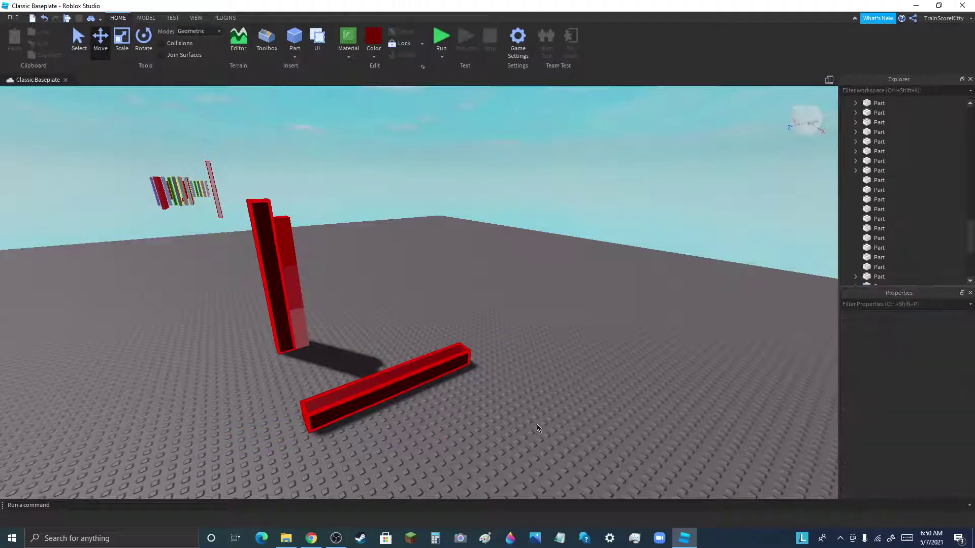
# Move the COVID-19 model far across the baseplate, away from the fallen maroon pillar
pyautogui.scroll(-2, 537, 425)
pyautogui.scroll(2, 206, 416)
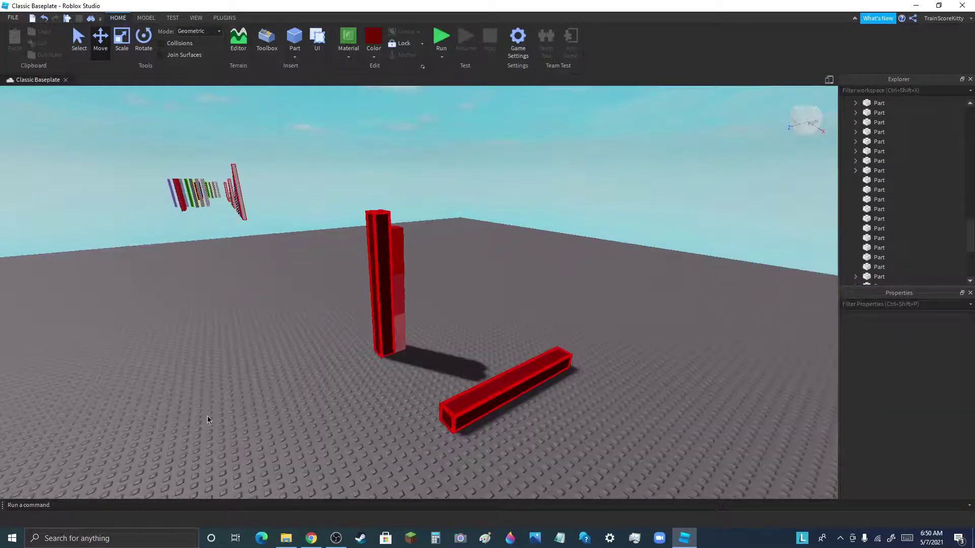
pyautogui.moveTo(207, 416); pyautogui.dragTo(357, 369, button='right')
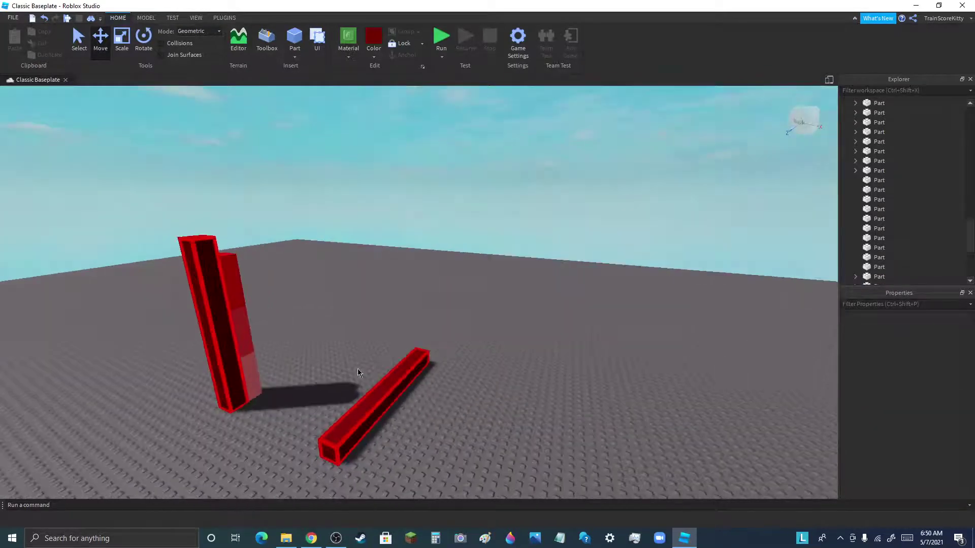
pyautogui.click(230, 309)
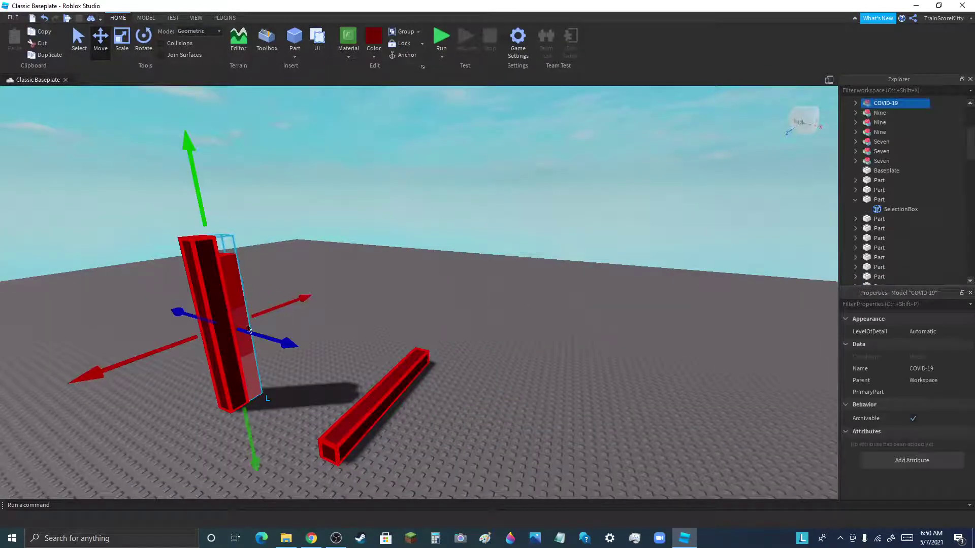
pyautogui.scroll(-4, 158, 276)
pyautogui.moveTo(156, 279); pyautogui.dragTo(843, 426)
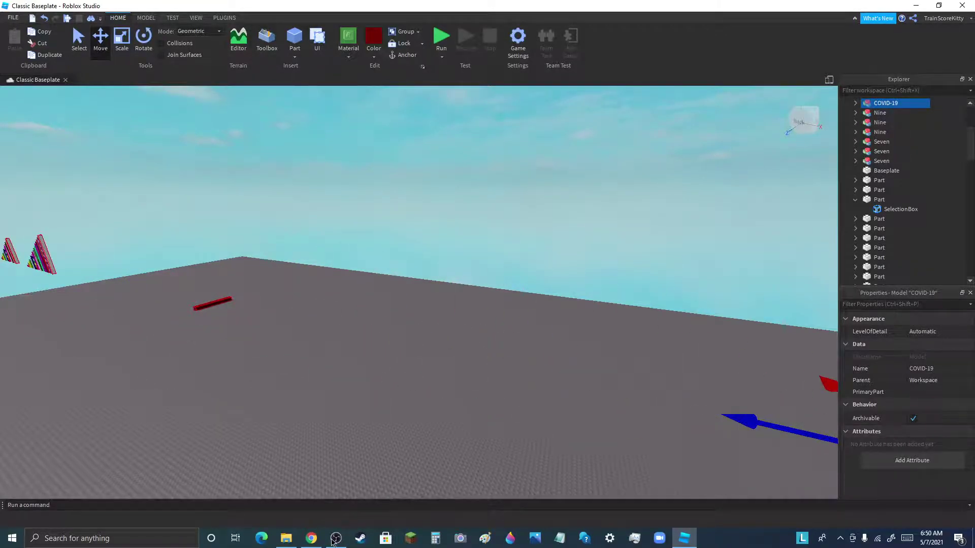
# Switch to OBS, toggle the recording pause, and minimize its window to return to Roblox Studio
pyautogui.click(336, 538)
pyautogui.click(699, 398)
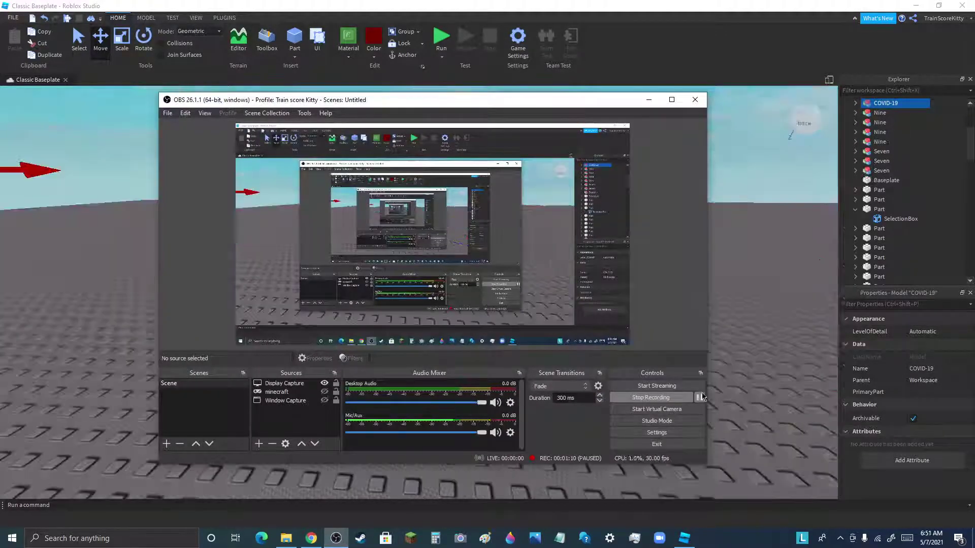
pyautogui.click(644, 104)
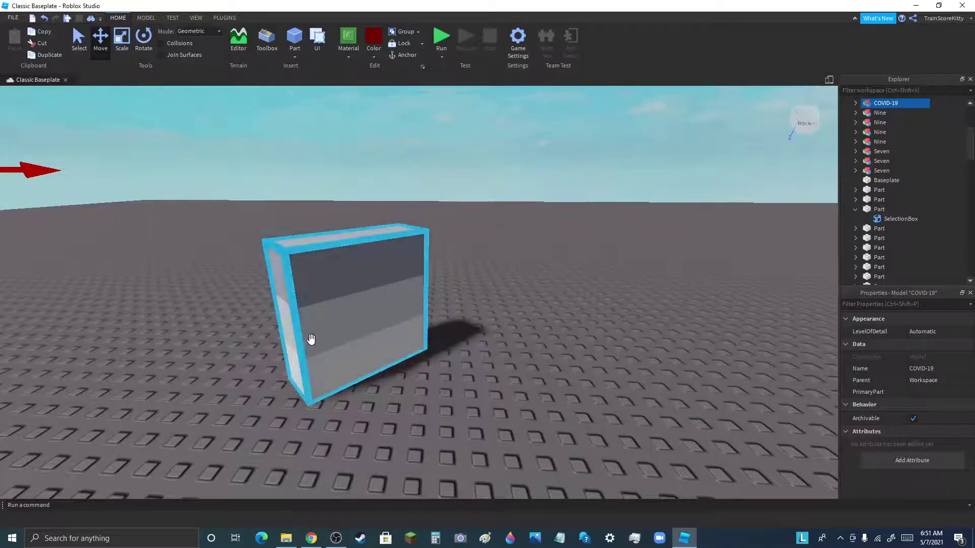
# Rotate the white Nine block until it lies flat and lower it onto the baseplate
pyautogui.moveTo(311, 340); pyautogui.dragTo(373, 365)
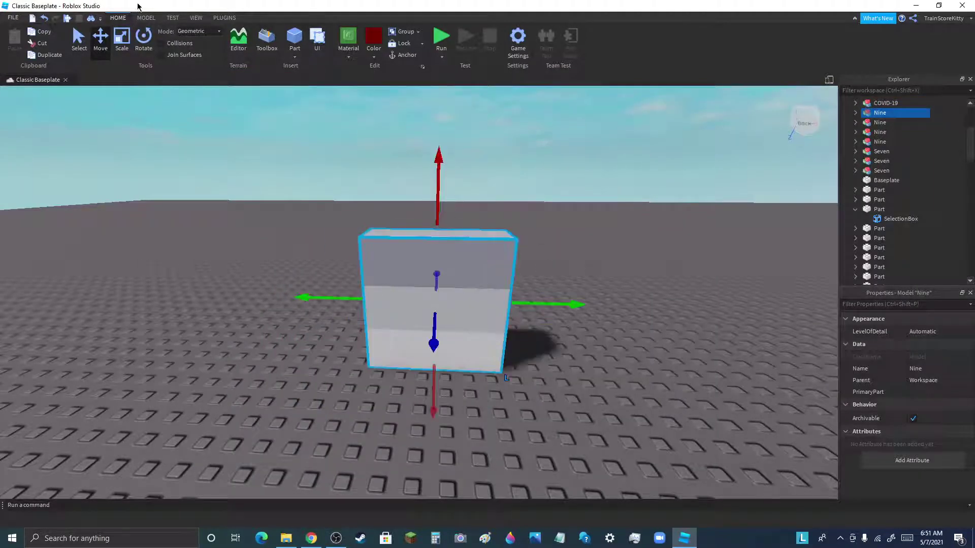
pyautogui.click(143, 40)
pyautogui.moveTo(437, 330); pyautogui.dragTo(482, 325)
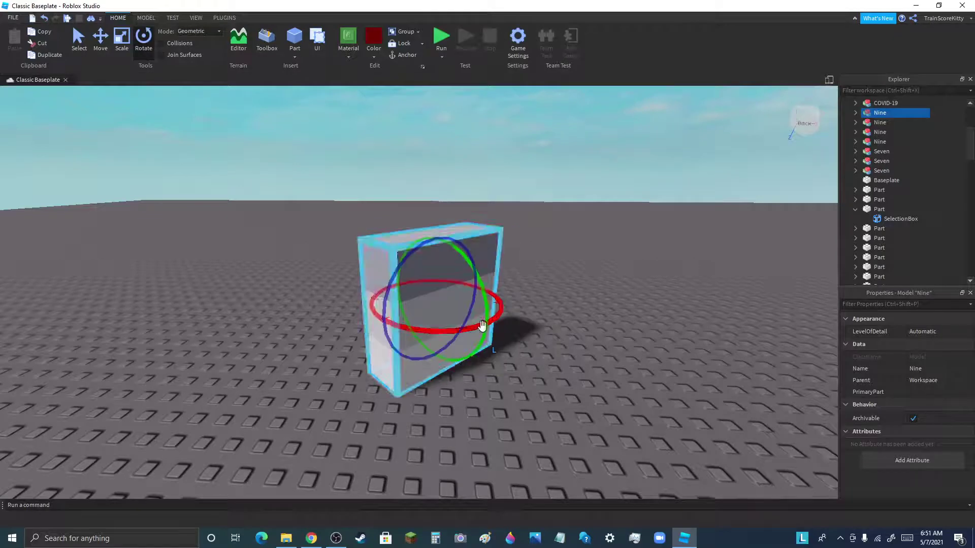
pyautogui.moveTo(532, 326); pyautogui.dragTo(531, 326, button='right')
pyautogui.moveTo(250, 333); pyautogui.dragTo(193, 254)
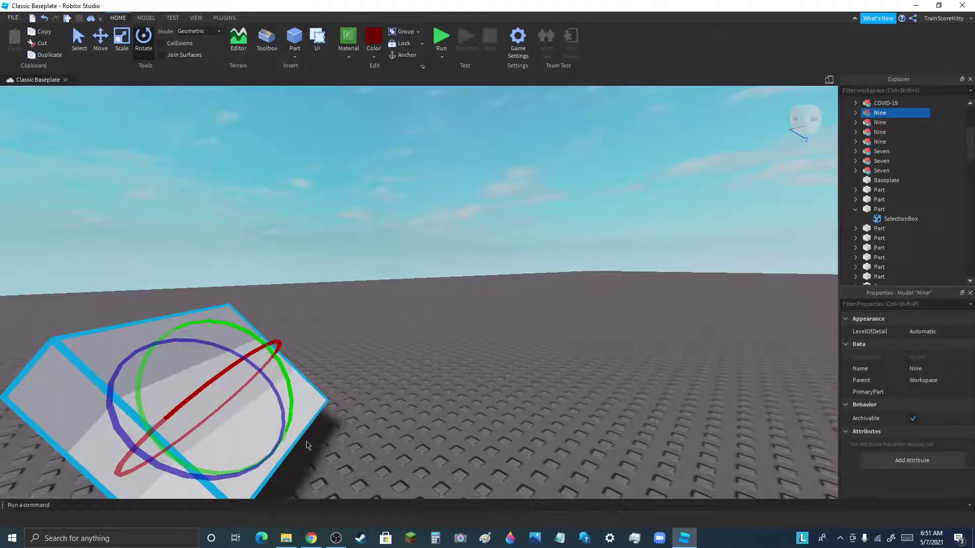
pyautogui.moveTo(275, 356); pyautogui.dragTo(224, 293)
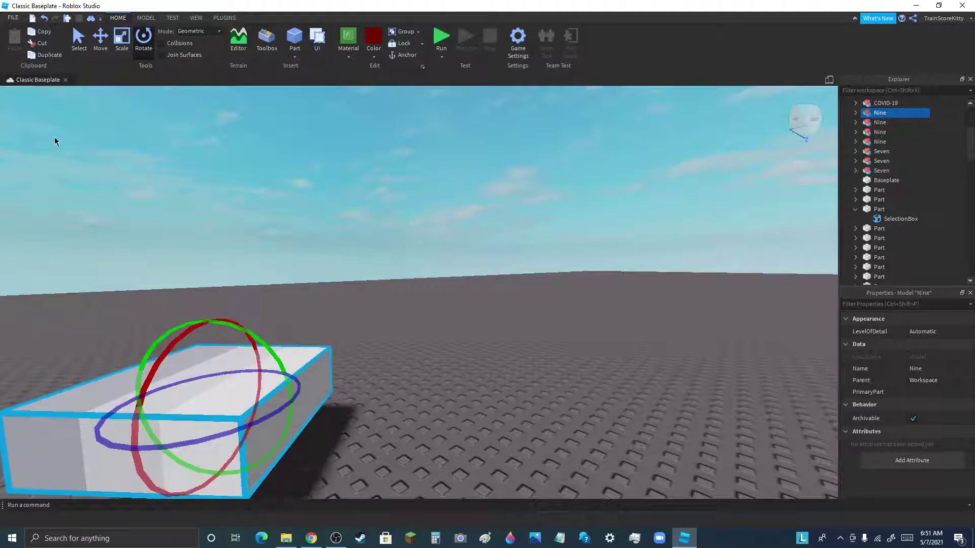
pyautogui.click(100, 57)
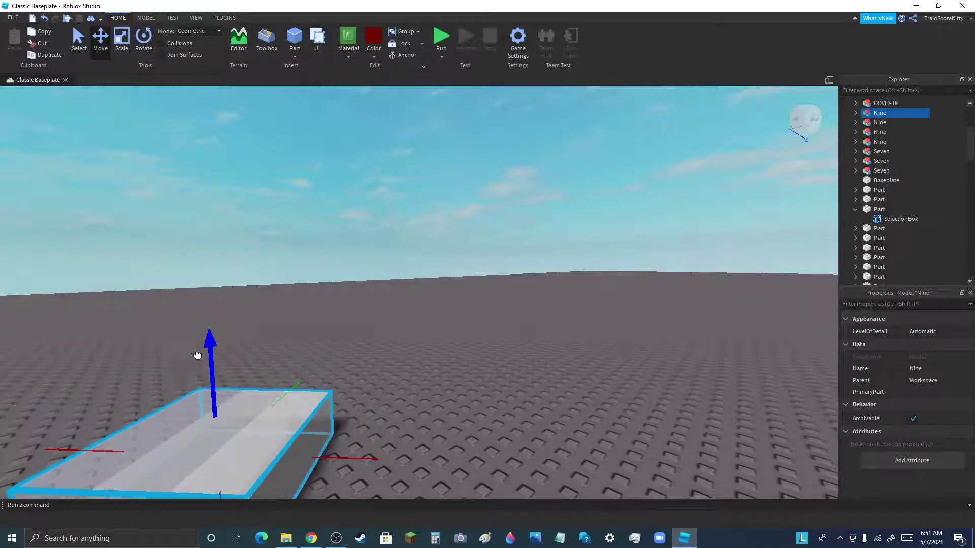
pyautogui.press('f')
pyautogui.moveTo(471, 344); pyautogui.dragTo(471, 345, button='right')
# Move the COVID-19 pillar to the end of the flat Nine block and pause the recording in OBS
pyautogui.click(278, 179)
pyautogui.moveTo(316, 179); pyautogui.dragTo(540, 324)
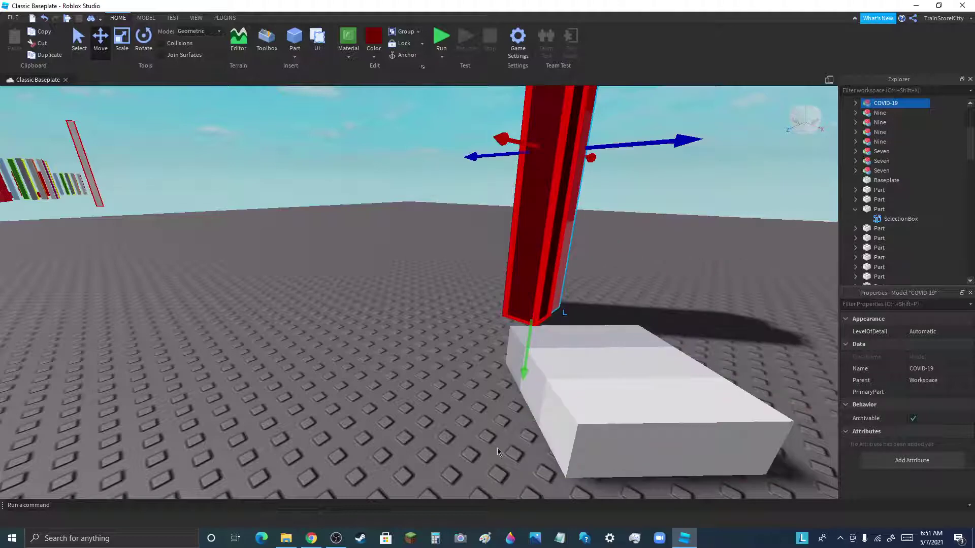
pyautogui.click(336, 539)
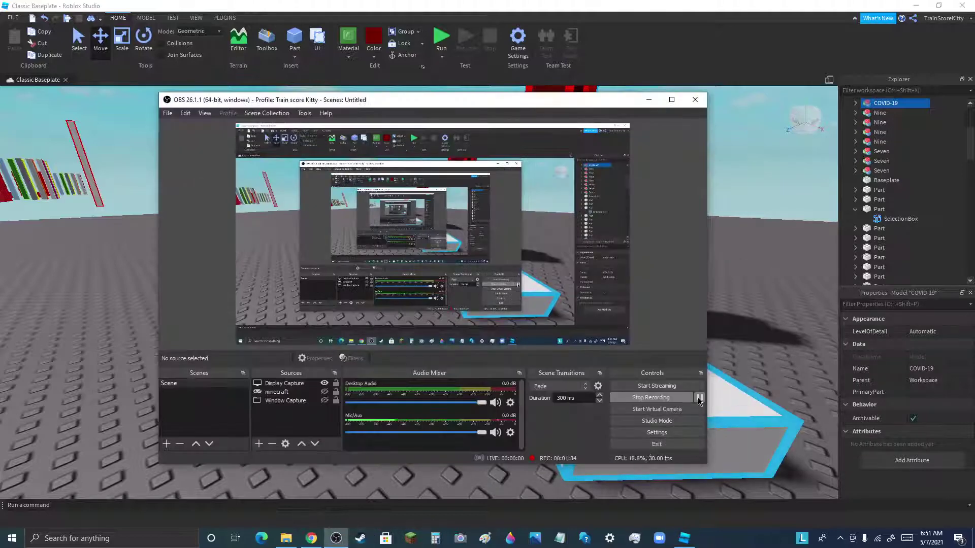
pyautogui.click(649, 99)
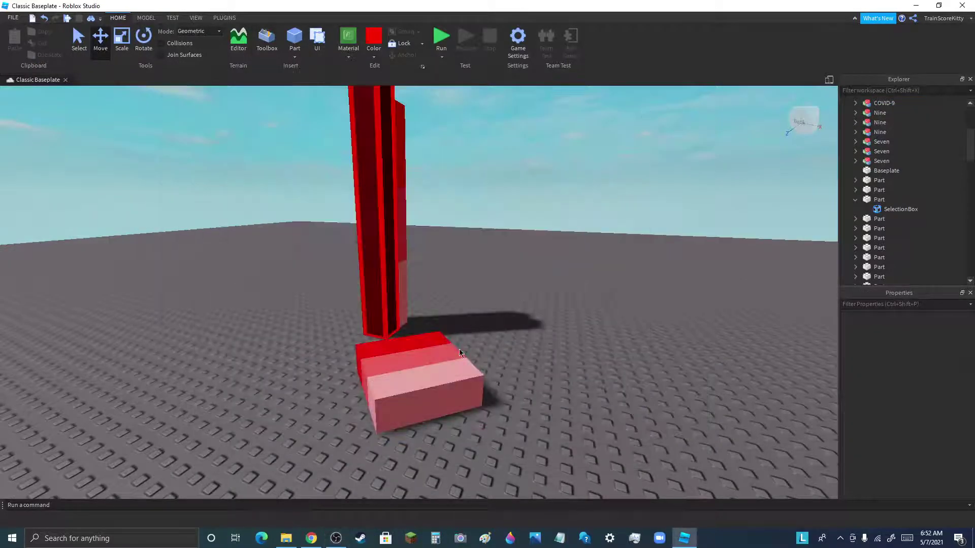
# Move the COVID-19 pillar away from the flat red COVID-9 block
pyautogui.click(441, 373)
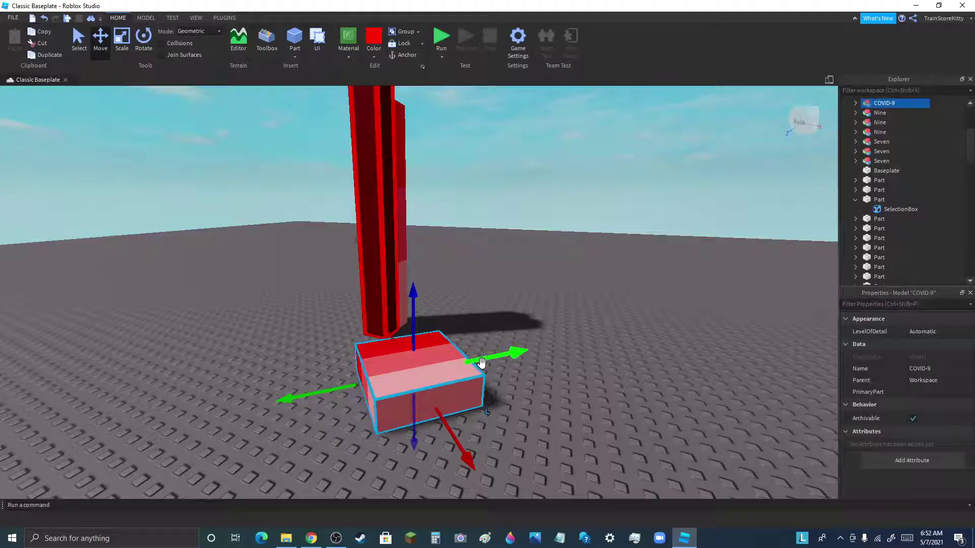
pyautogui.click(553, 345)
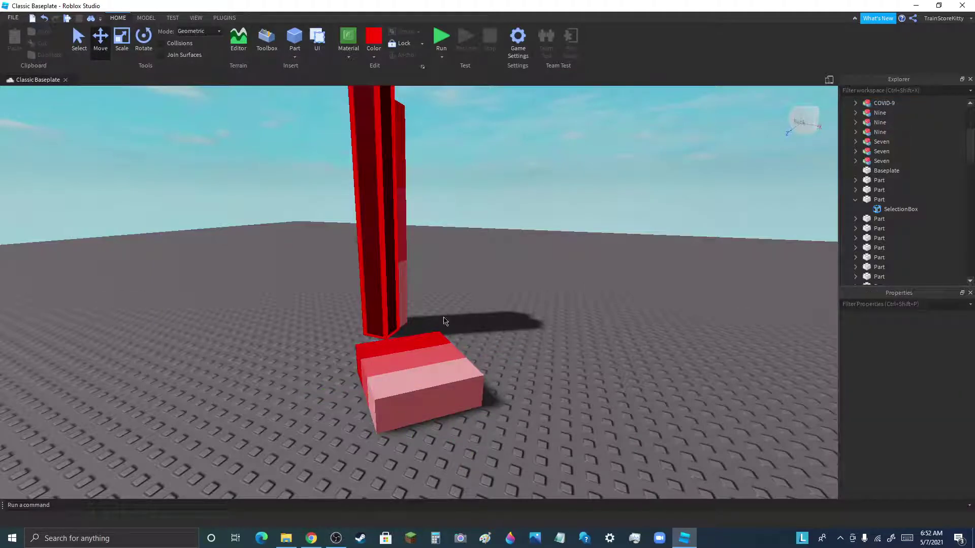
pyautogui.click(406, 292)
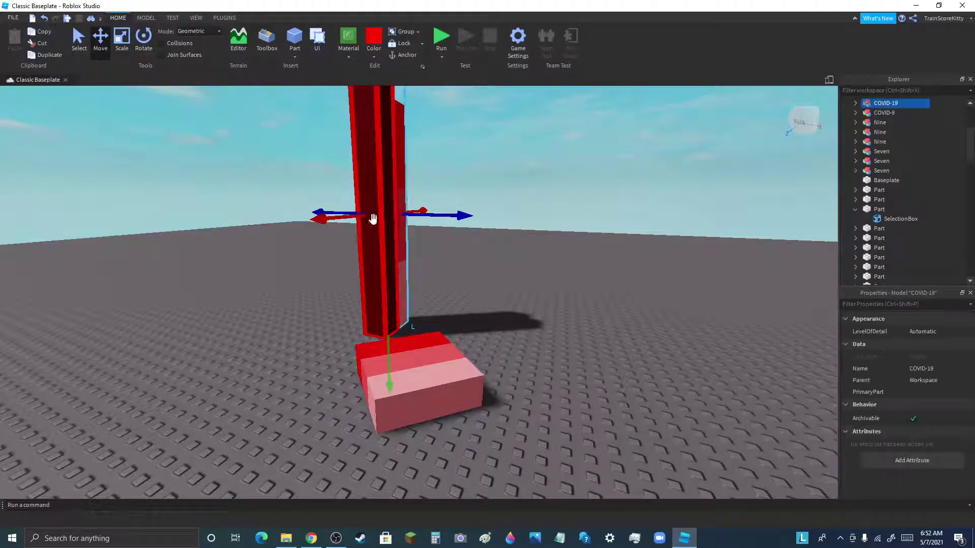
pyautogui.moveTo(372, 218); pyautogui.dragTo(546, 195)
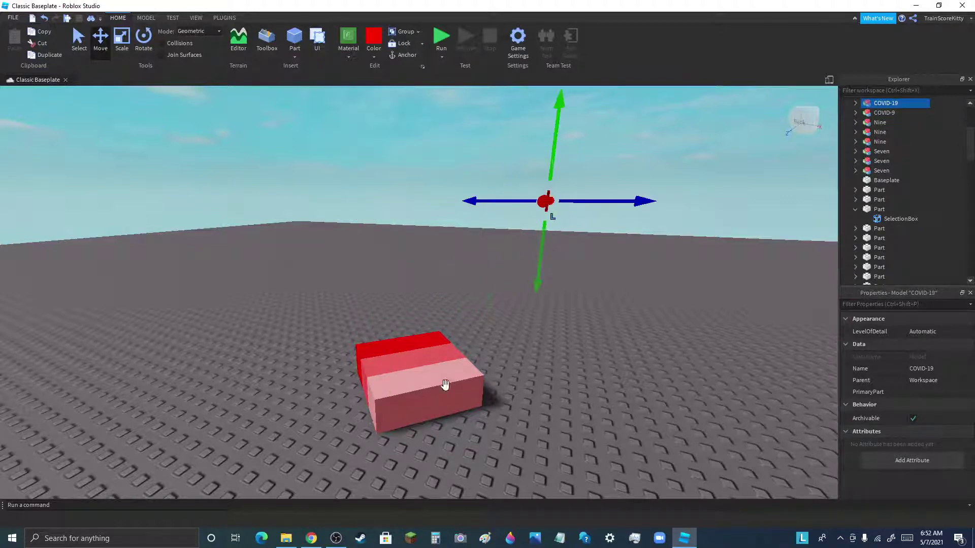
# Switch to OBS to pause the recording for the scene change, and return to Roblox Studio
pyautogui.click(348, 538)
pyautogui.click(700, 398)
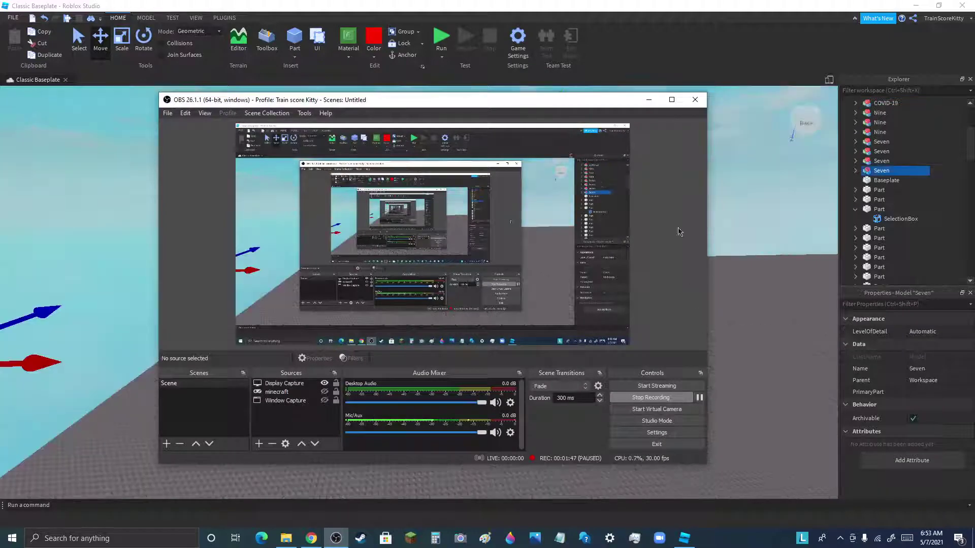
pyautogui.click(649, 99)
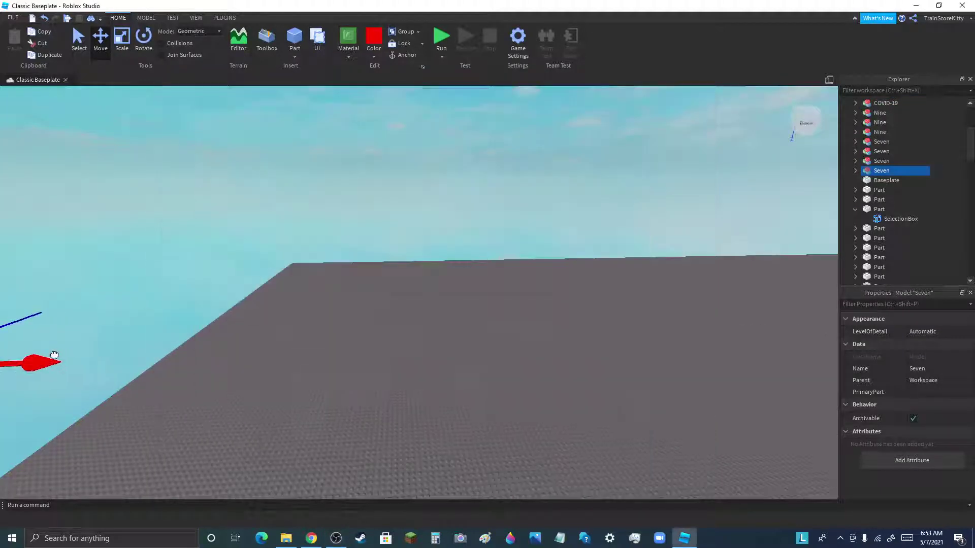
# Move the rainbow-striped Seven block into the scene along its red axis, onto the open baseplate
pyautogui.moveTo(103, 355); pyautogui.dragTo(340, 381)
pyautogui.scroll(1, 286, 352)
pyautogui.scroll(3, 286, 353)
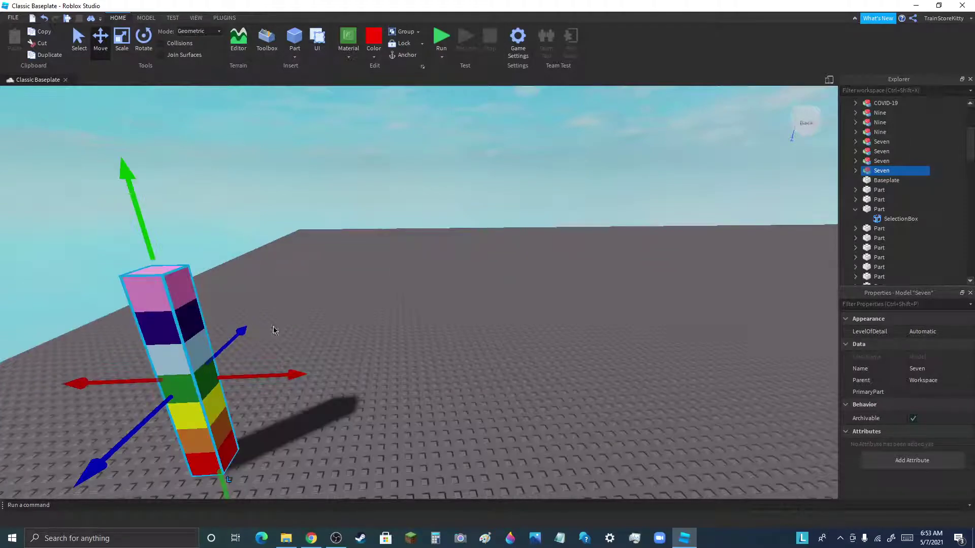
pyautogui.moveTo(273, 327); pyautogui.dragTo(318, 297, button='right')
pyautogui.scroll(4, 352, 287)
pyautogui.scroll(-4, 452, 287)
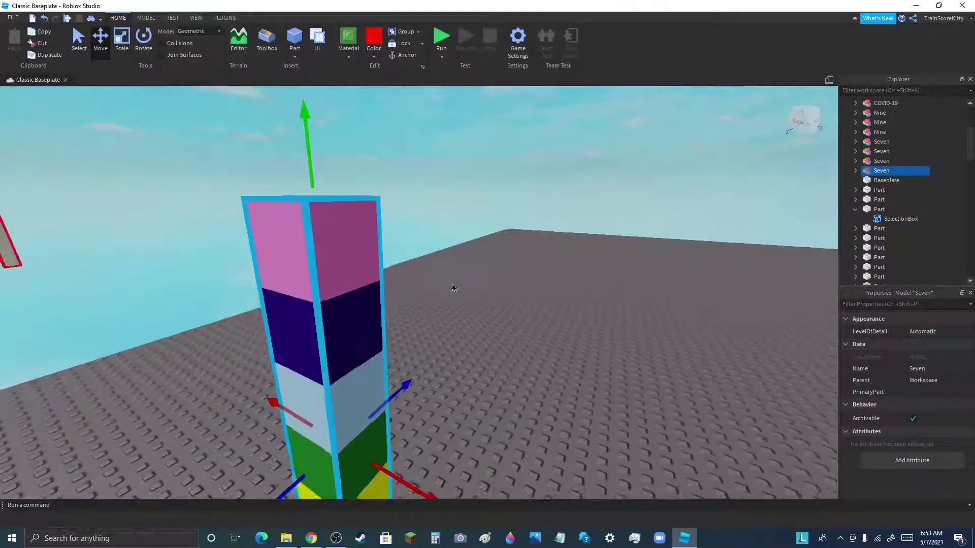
# Shift the Seven block farther across the baseplate along its red axis
pyautogui.moveTo(452, 287); pyautogui.dragTo(300, 293, button='right')
pyautogui.scroll(-4, 300, 293)
pyautogui.scroll(4, 395, 306)
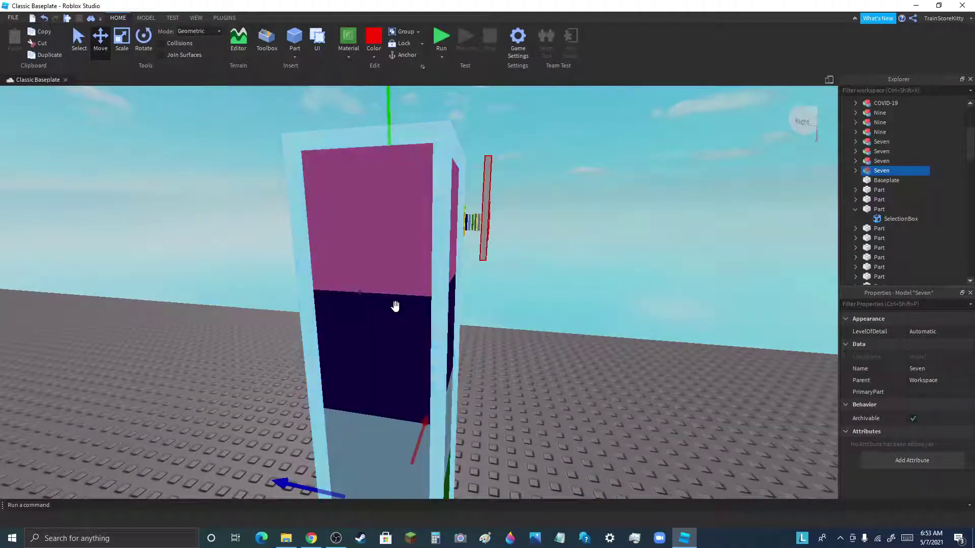
pyautogui.moveTo(422, 420); pyautogui.dragTo(366, 497)
pyautogui.moveTo(365, 497); pyautogui.dragTo(533, 390, button='right')
pyautogui.moveTo(536, 379); pyautogui.dragTo(244, 391)
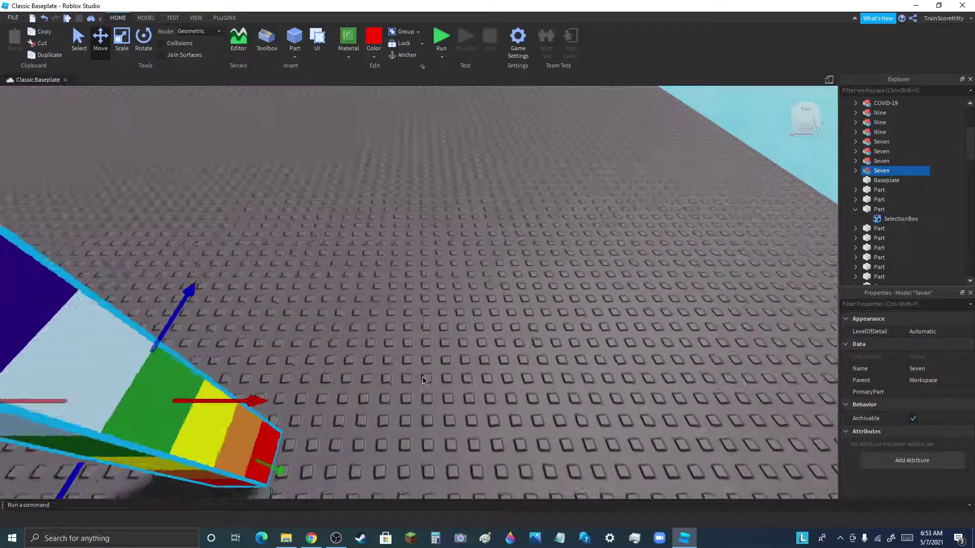
pyautogui.moveTo(423, 377); pyautogui.dragTo(443, 396, button='right')
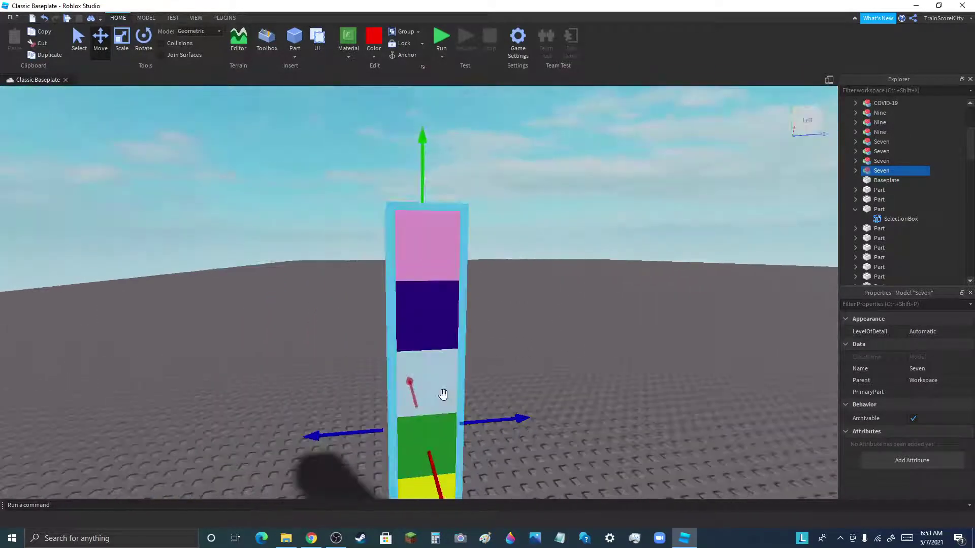
# Toggle the recording pause in OBS between scenes and minimize its window to return to Roblox Studio
pyautogui.click(336, 538)
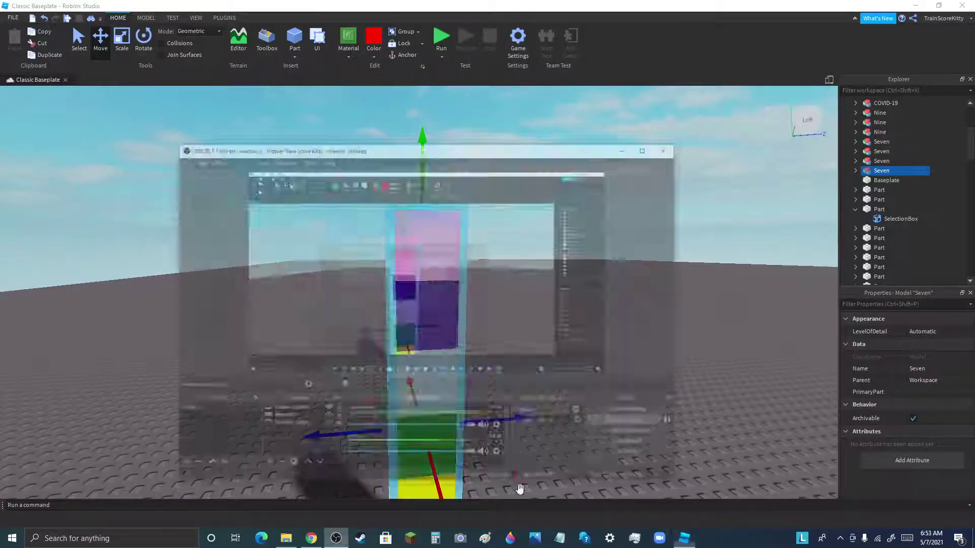
pyautogui.click(700, 398)
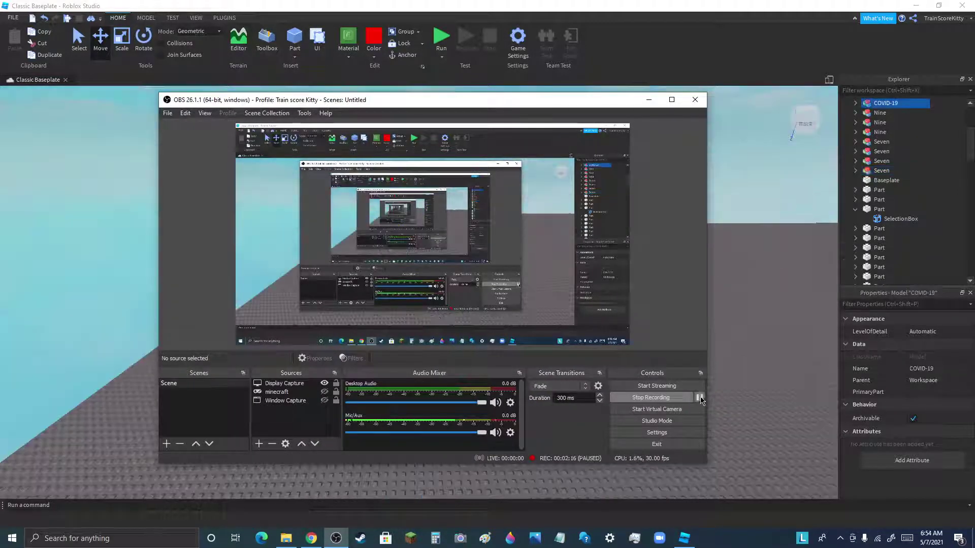
pyautogui.click(648, 99)
# Move the COVID-19 pillar up behind the Seven block and adjust the Seven block's placement slightly next to it
pyautogui.press('f')
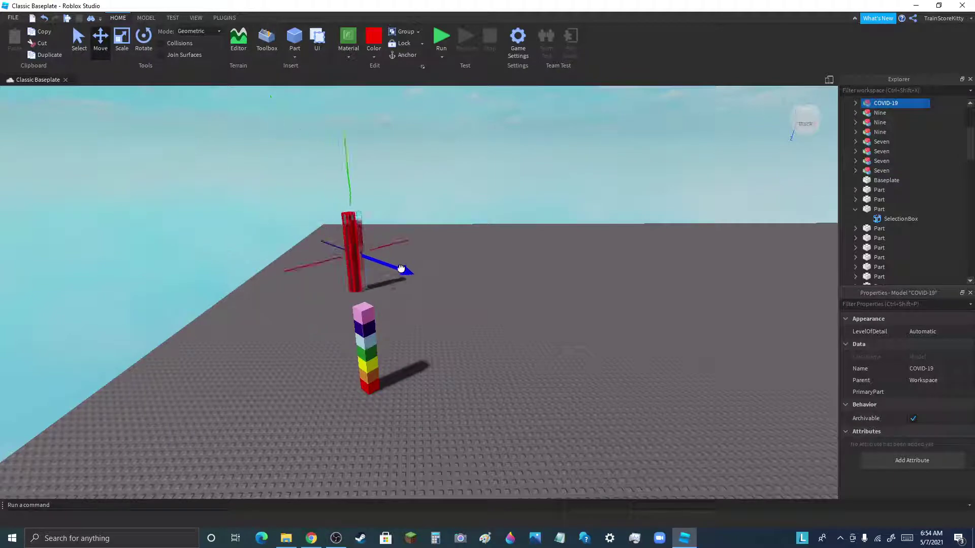
pyautogui.moveTo(380, 290); pyautogui.dragTo(299, 321)
pyautogui.click(422, 388)
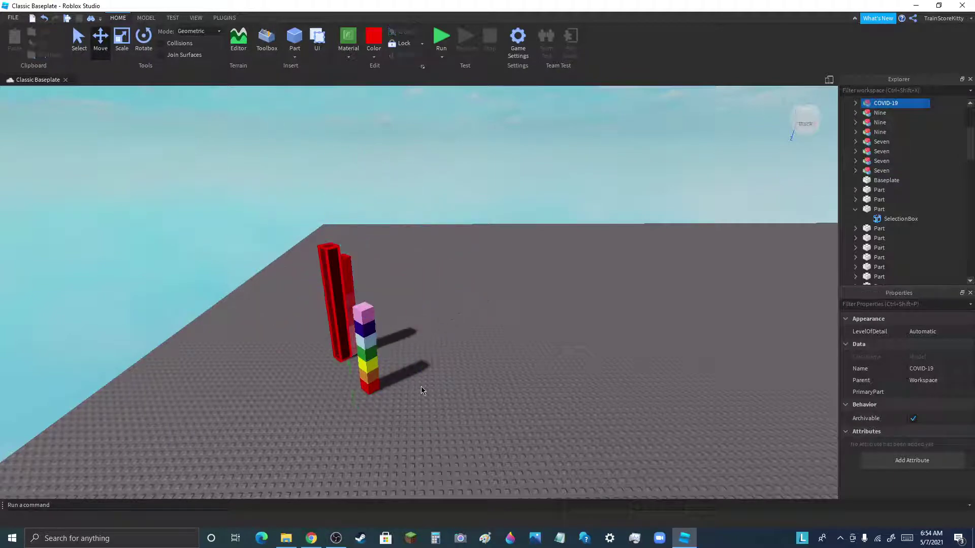
pyautogui.scroll(3, 374, 371)
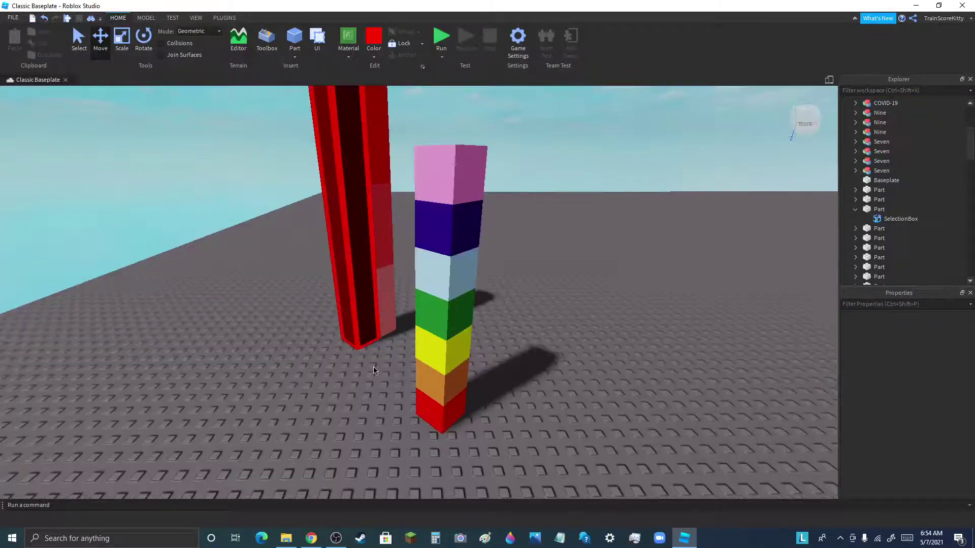
pyautogui.click(435, 359)
pyautogui.moveTo(435, 359); pyautogui.dragTo(447, 426)
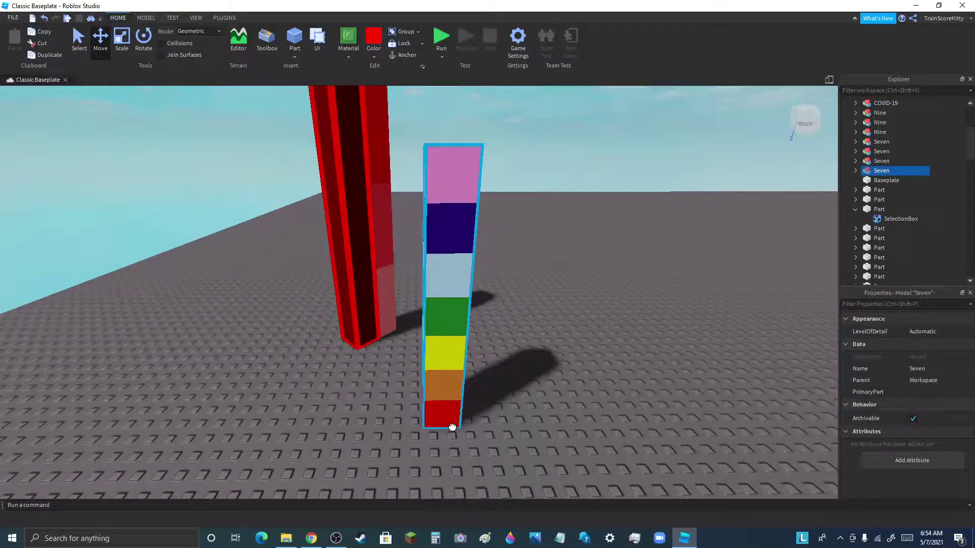
# Ungroup the COVID-19 pillar model into its separate parts
pyautogui.moveTo(650, 340); pyautogui.dragTo(782, 309, button='right')
pyautogui.scroll(-4, 406, 314)
pyautogui.scroll(4, 605, 260)
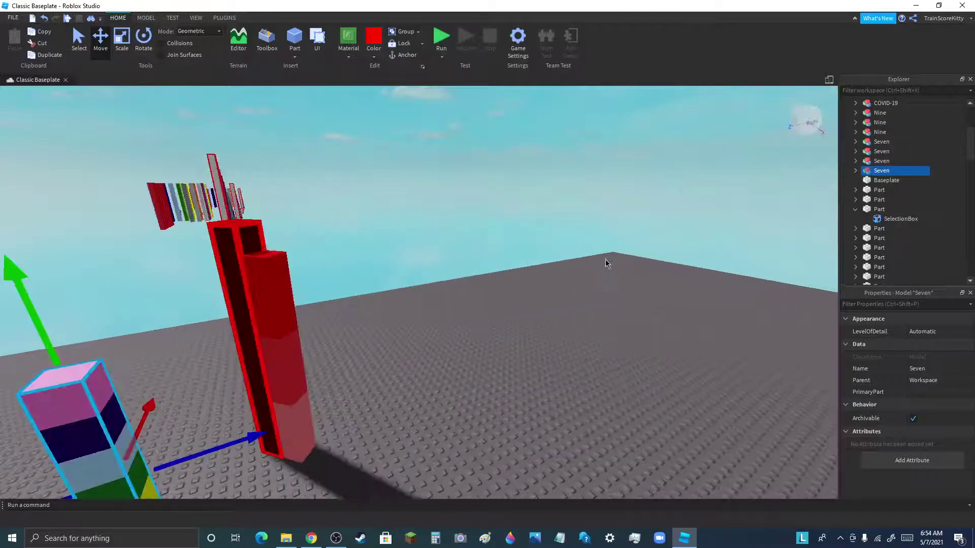
pyautogui.click(274, 325)
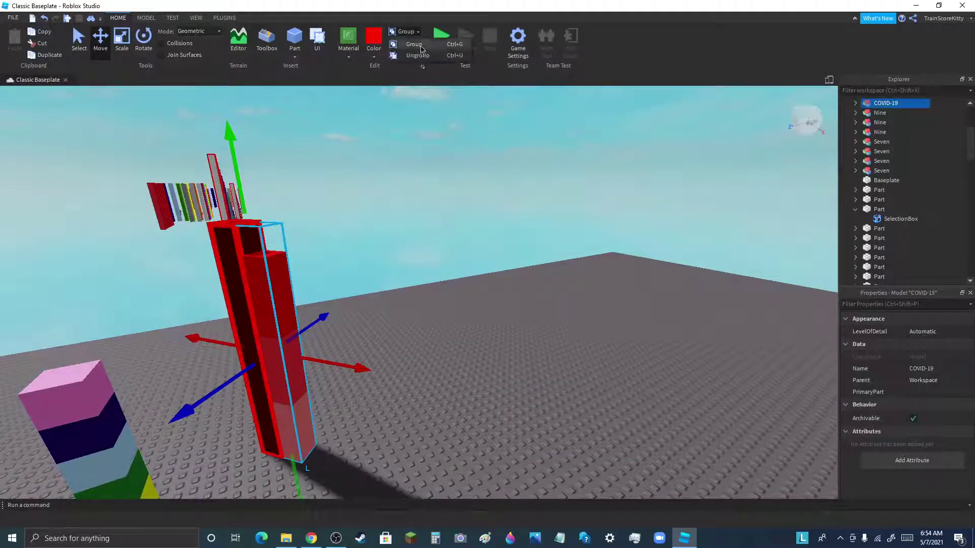
pyautogui.click(419, 55)
pyautogui.scroll(-3, 487, 311)
pyautogui.scroll(3, 326, 306)
# Color the pillar's tall red-outlined part Earth green
pyautogui.click(363, 300)
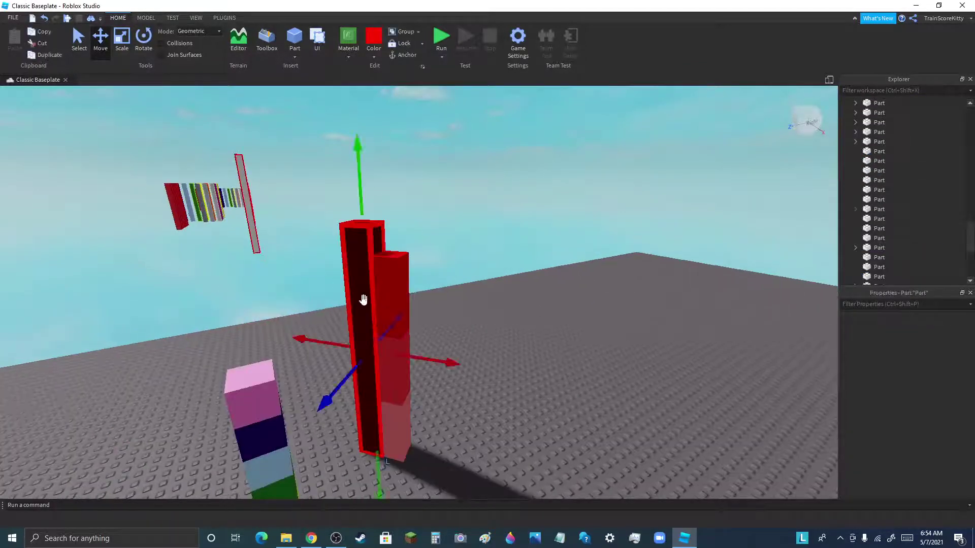
pyautogui.click(379, 57)
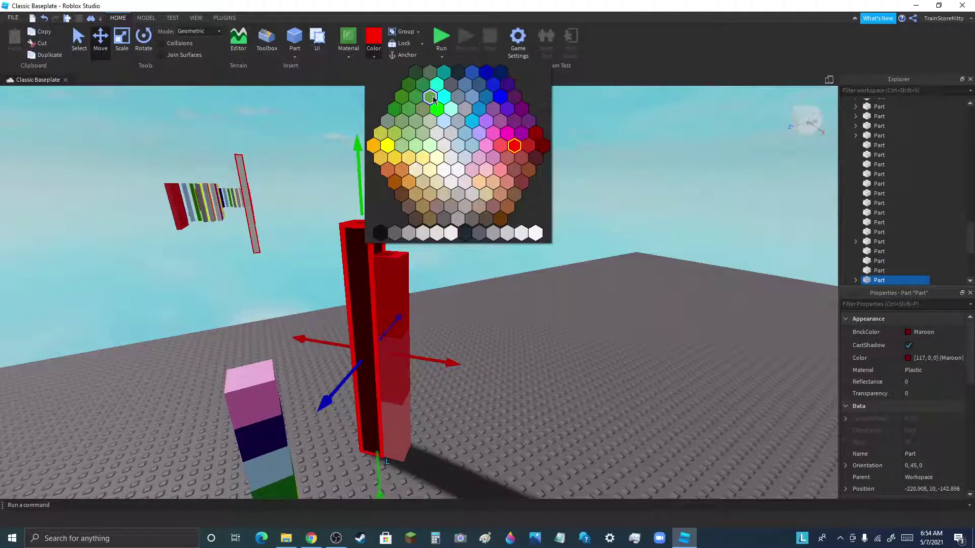
pyautogui.click(416, 73)
pyautogui.click(432, 283)
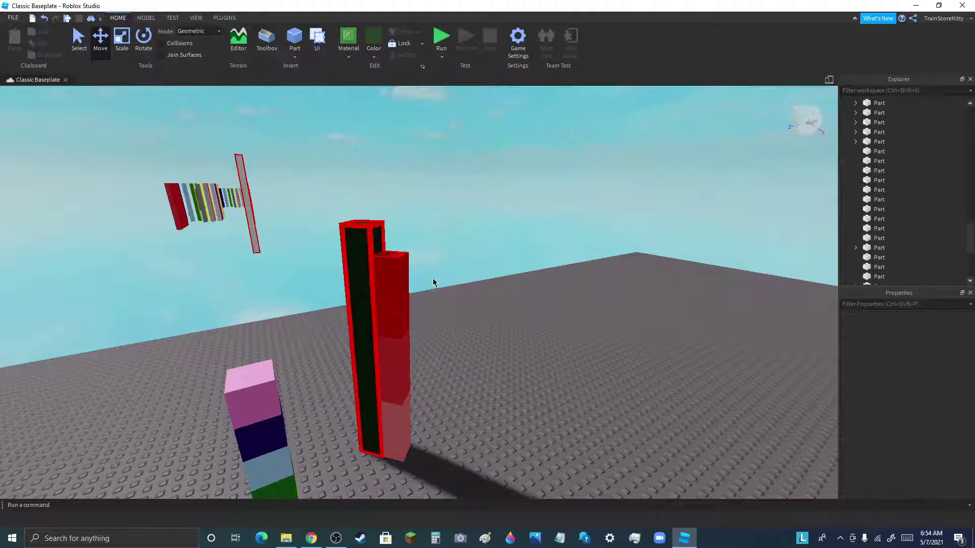
# Recolor the pillar's three stacked segments in pale greens, from the lightest at the bottom to the darkest at the top
pyautogui.click(394, 426)
pyautogui.click(375, 55)
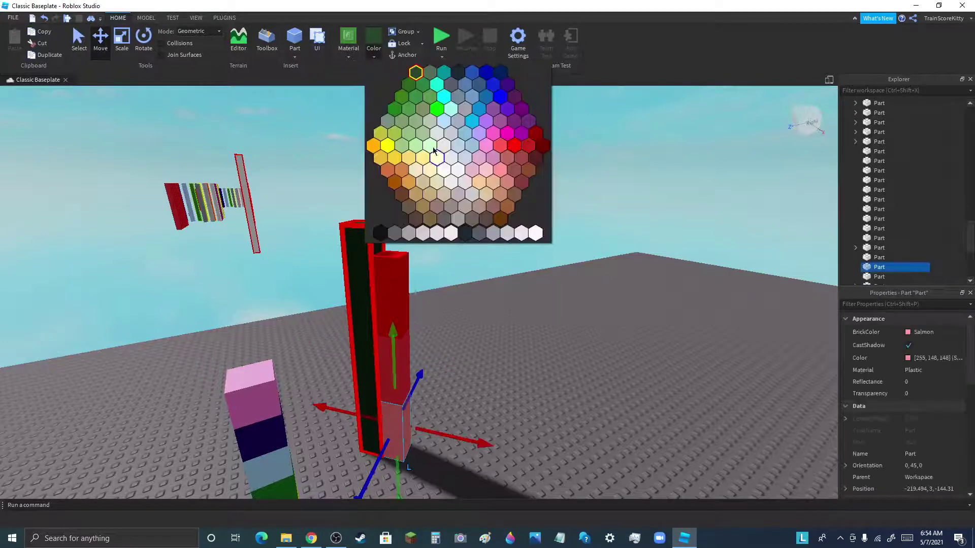
pyautogui.click(429, 145)
pyautogui.click(421, 285)
pyautogui.click(392, 365)
pyautogui.click(376, 55)
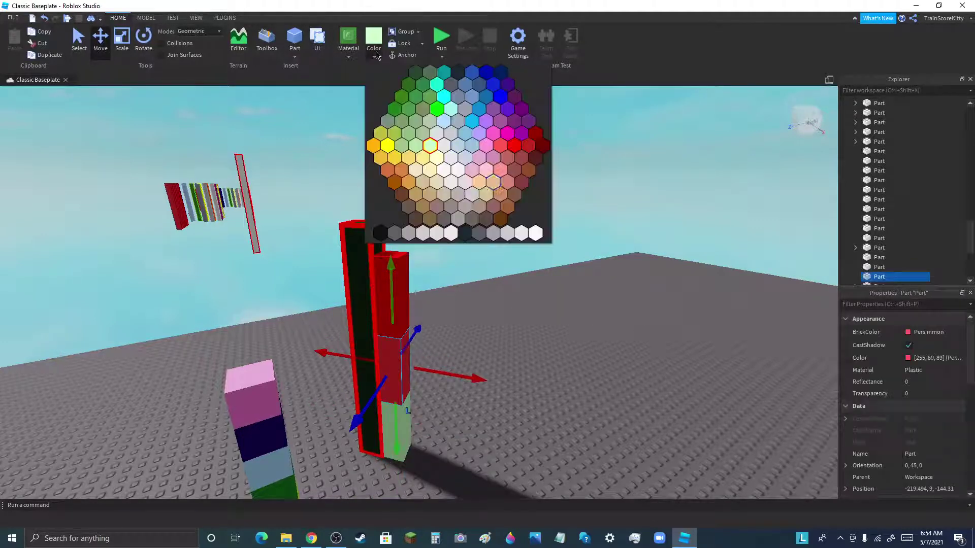
pyautogui.click(419, 148)
pyautogui.click(416, 345)
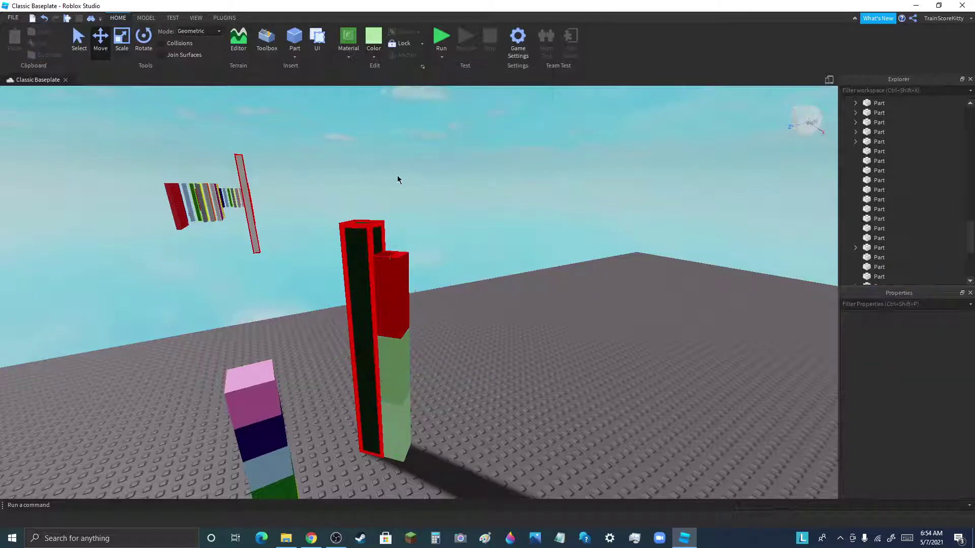
pyautogui.click(391, 294)
pyautogui.click(375, 51)
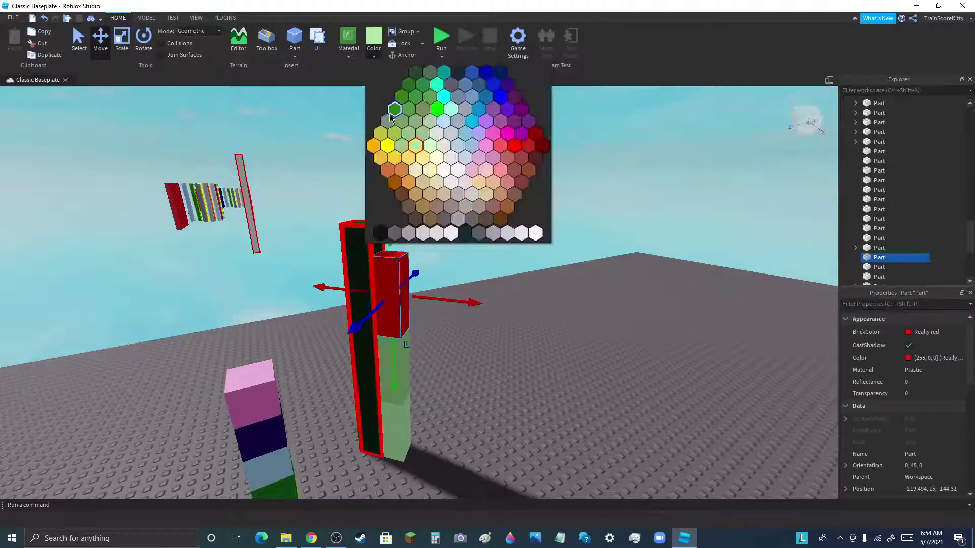
pyautogui.click(403, 147)
pyautogui.click(543, 253)
# Recolor the pillar's tall red-outlined part in a brighter medium green
pyautogui.scroll(-2, 383, 211)
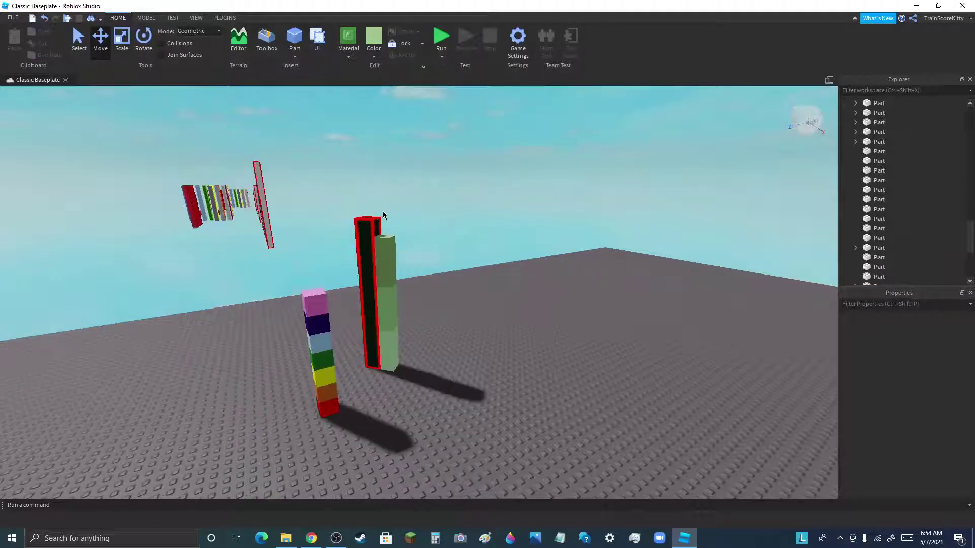
pyautogui.click(356, 219)
pyautogui.click(374, 56)
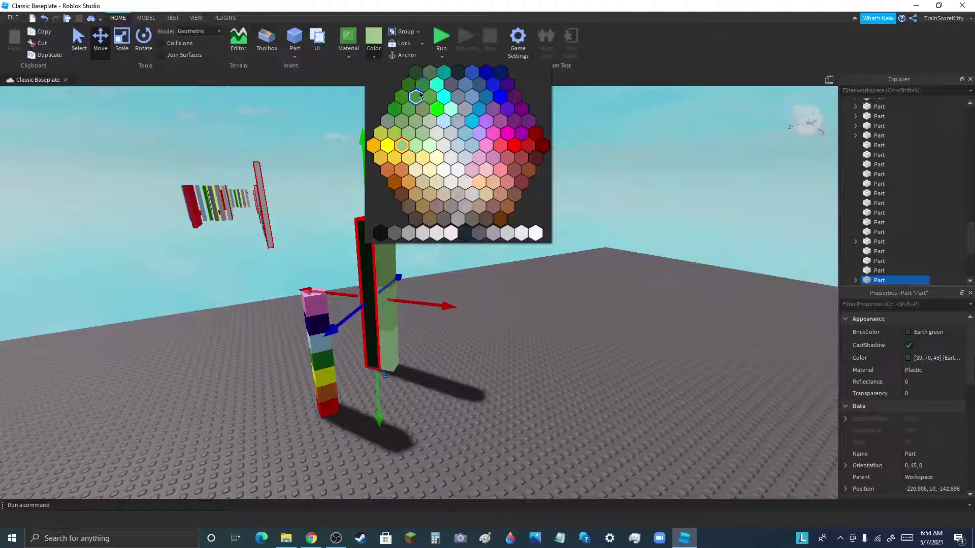
pyautogui.click(416, 97)
pyautogui.click(550, 231)
# Group the four recolored green parts into one model and reposition it beside the Seven block
pyautogui.scroll(3, 350, 204)
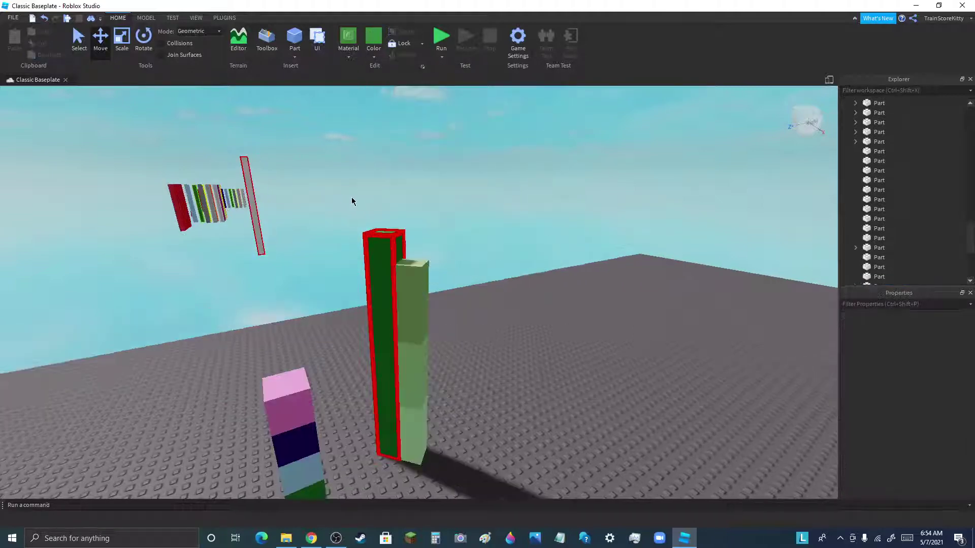
pyautogui.moveTo(507, 446); pyautogui.dragTo(537, 483)
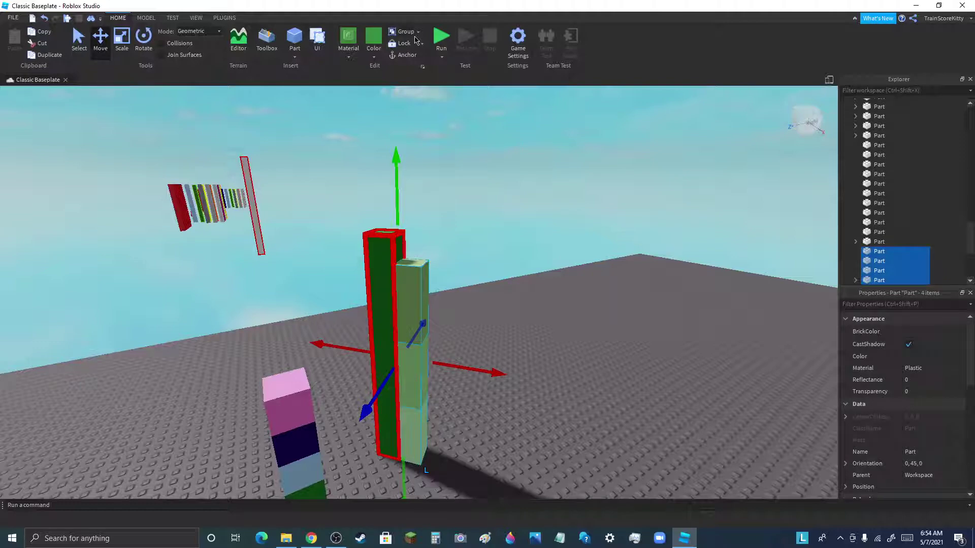
pyautogui.click(414, 36)
pyautogui.moveTo(521, 178); pyautogui.dragTo(524, 190, button='right')
pyautogui.moveTo(435, 355); pyautogui.dragTo(356, 387)
# Examine the Seven block and the green pillar from several sides to check how they stand relative to each other
pyautogui.scroll(5, 365, 280)
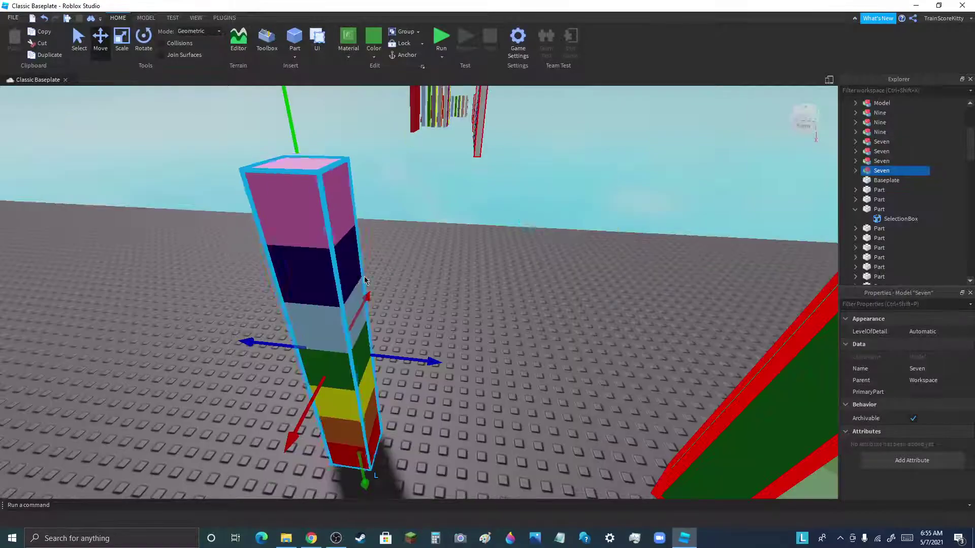
pyautogui.moveTo(364, 280); pyautogui.dragTo(363, 281, button='right')
pyautogui.moveTo(645, 268); pyautogui.dragTo(254, 263, button='right')
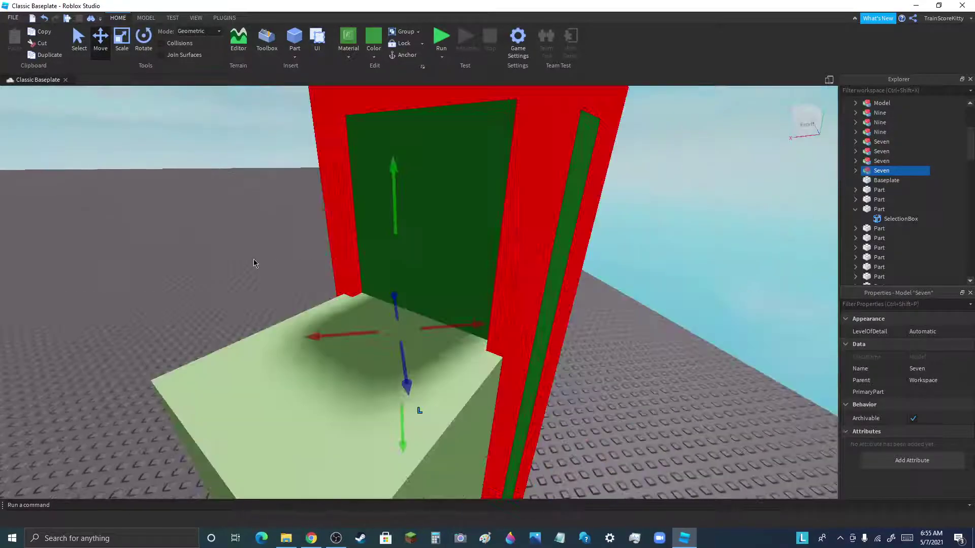
pyautogui.click(666, 303)
pyautogui.scroll(-5, 665, 303)
pyautogui.moveTo(665, 303); pyautogui.dragTo(637, 302, button='right')
pyautogui.scroll(3, 447, 296)
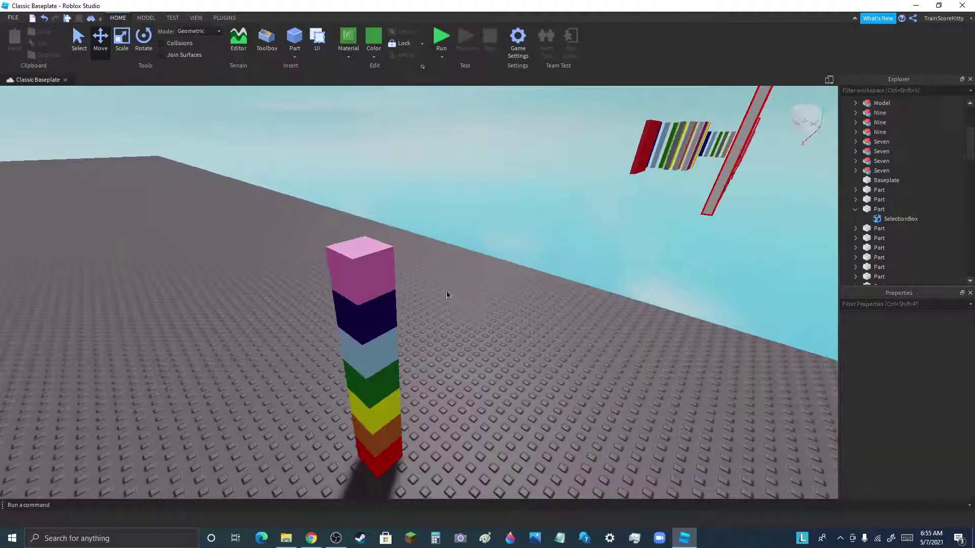
pyautogui.moveTo(447, 295); pyautogui.dragTo(719, 291, button='right')
pyautogui.scroll(-5, 537, 316)
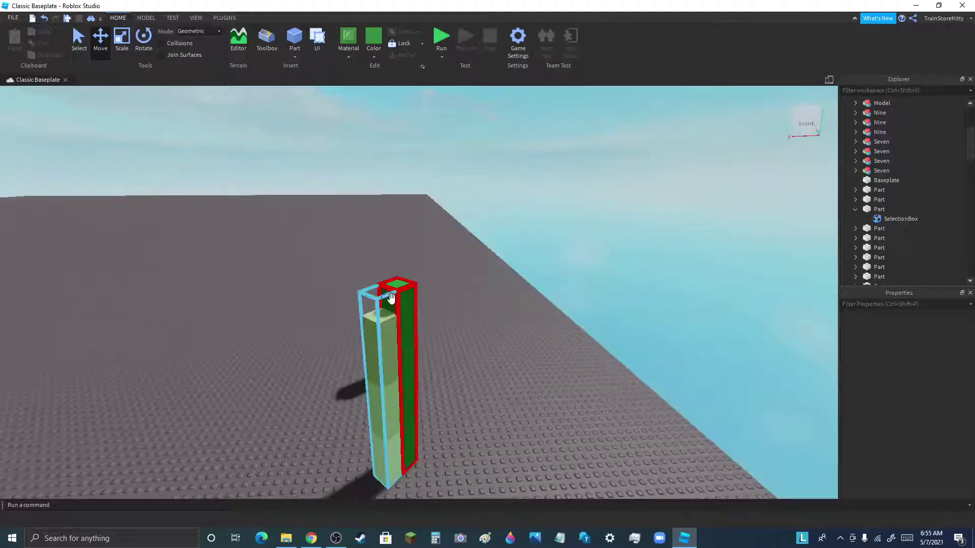
pyautogui.scroll(5, 391, 297)
pyautogui.scroll(-2, 408, 316)
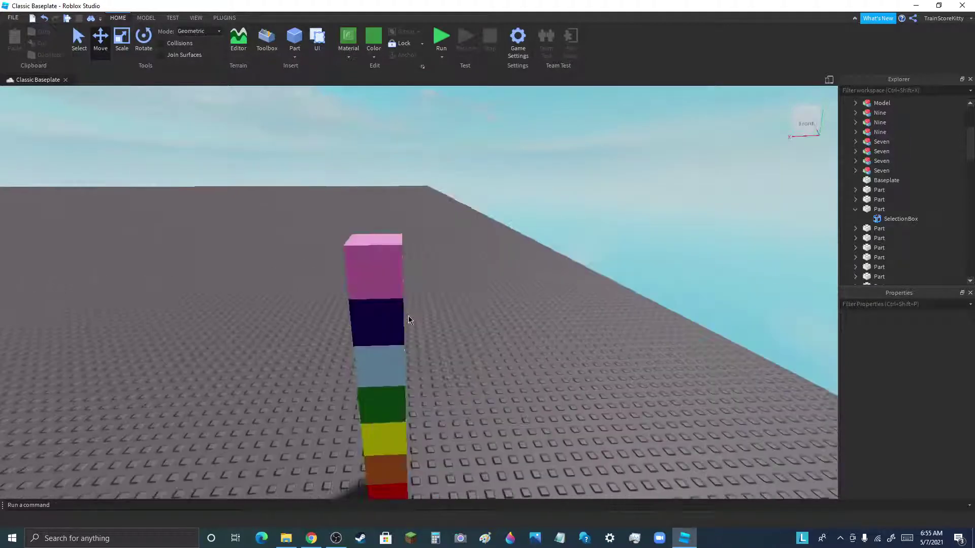
# Move the Seven block along its blue axis, closer to the green pillar
pyautogui.click(373, 298)
pyautogui.moveTo(387, 347); pyautogui.dragTo(466, 338)
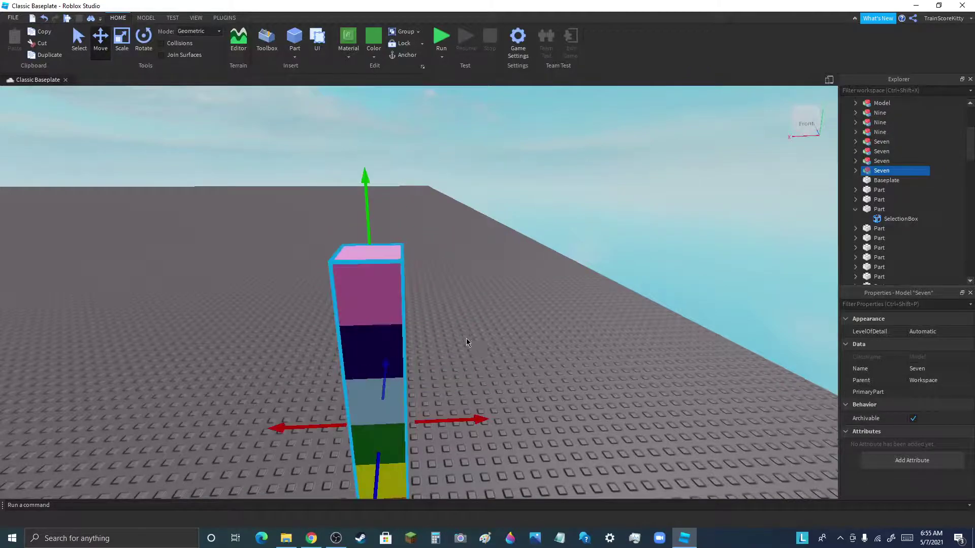
pyautogui.moveTo(466, 338); pyautogui.dragTo(415, 328, button='right')
# Square the green pillar behind the Seven block and move it far away to the block's side
pyautogui.click(416, 329)
pyautogui.scroll(-3, 263, 315)
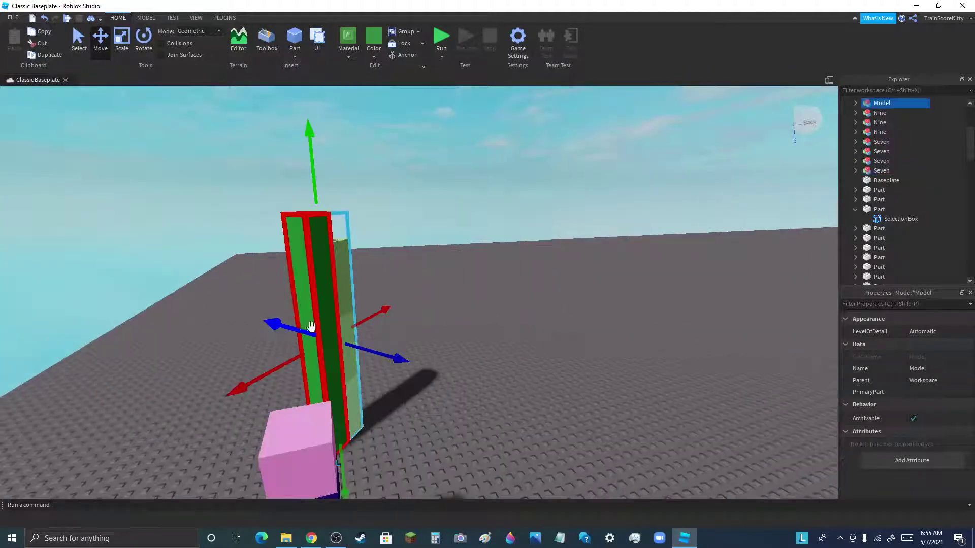
pyautogui.moveTo(327, 317); pyautogui.dragTo(338, 415)
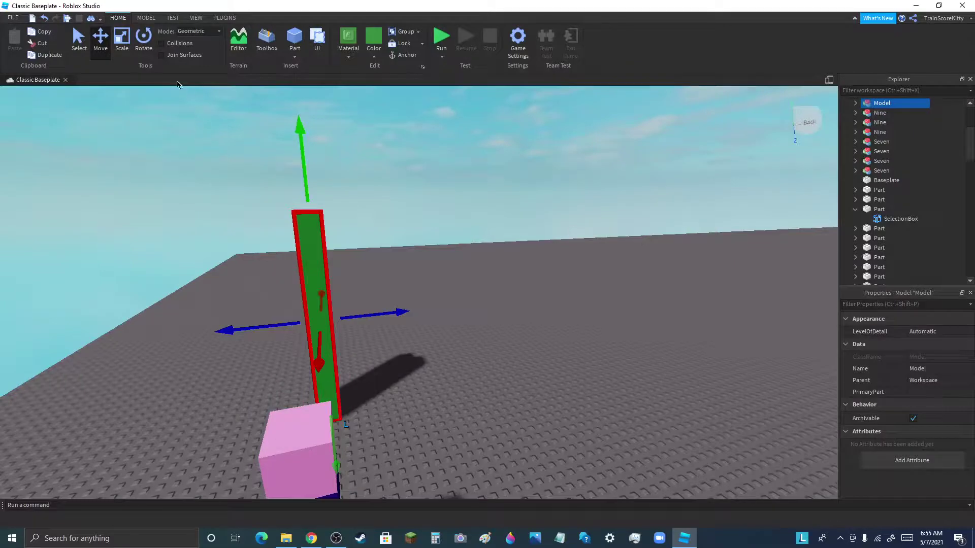
pyautogui.click(144, 40)
pyautogui.moveTo(340, 353); pyautogui.dragTo(823, 264)
pyautogui.click(102, 47)
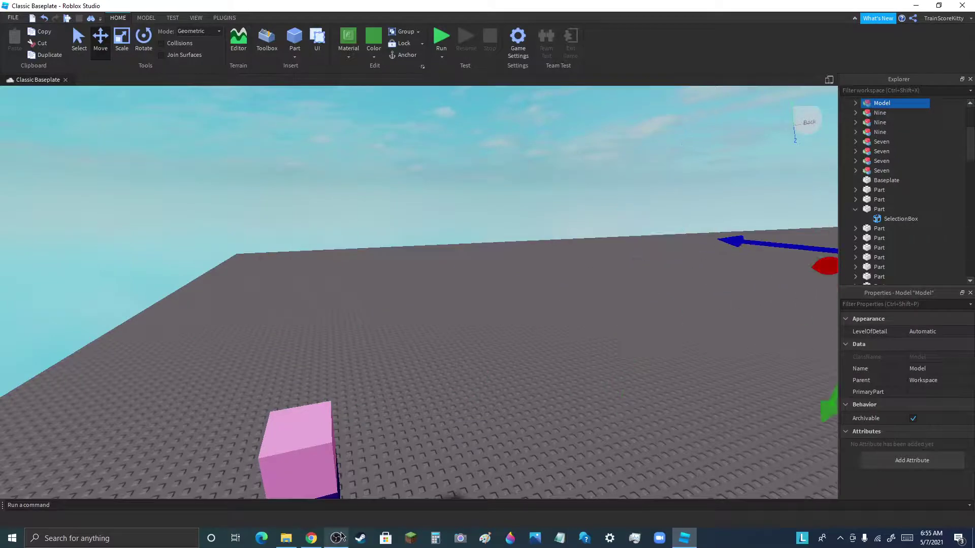
# Switch to OBS to pause and resume the recording, and minimize its window
pyautogui.click(339, 538)
pyautogui.click(700, 399)
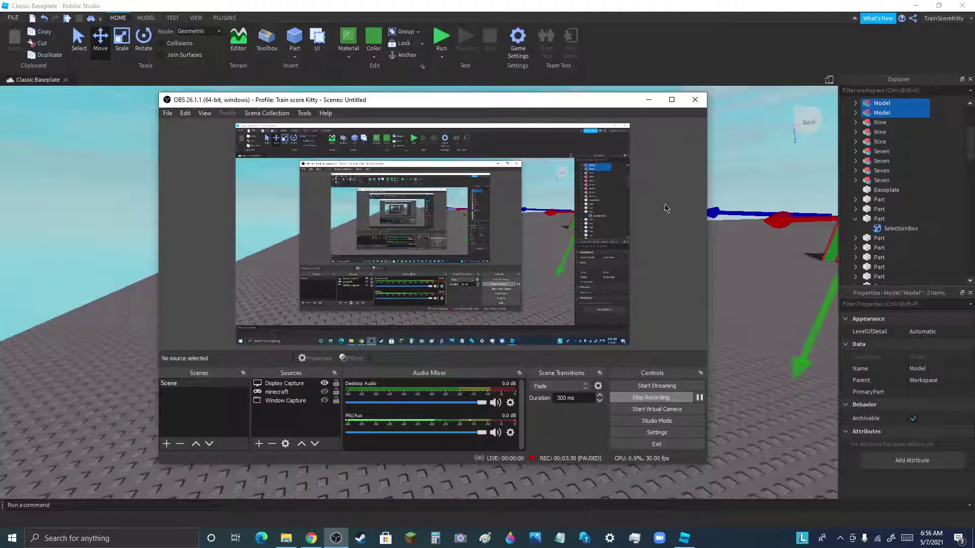
pyautogui.click(649, 99)
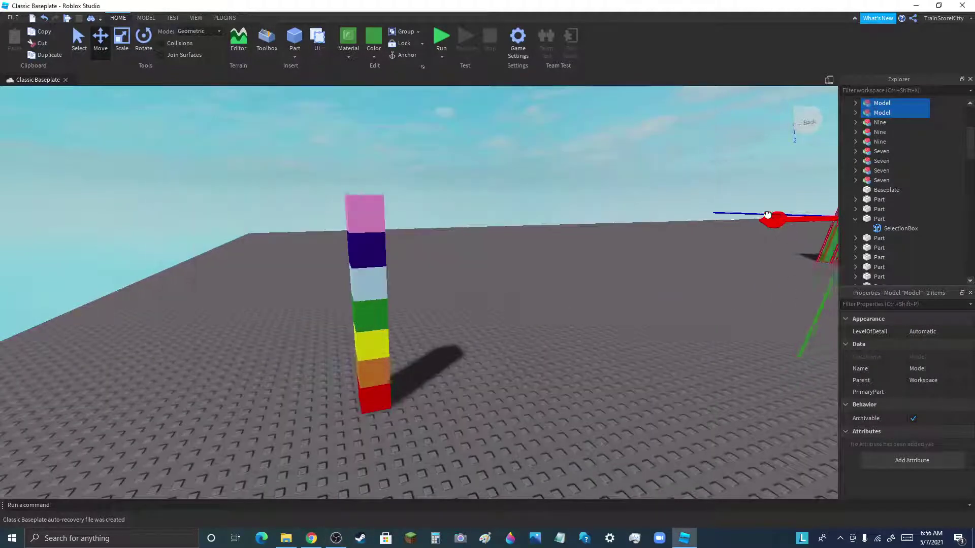
# Move both pillar models along the red axis next to the Seven block and ungroup the white pillar model
pyautogui.moveTo(768, 215); pyautogui.dragTo(381, 228)
pyautogui.click(594, 361)
pyautogui.moveTo(522, 265); pyautogui.dragTo(493, 380)
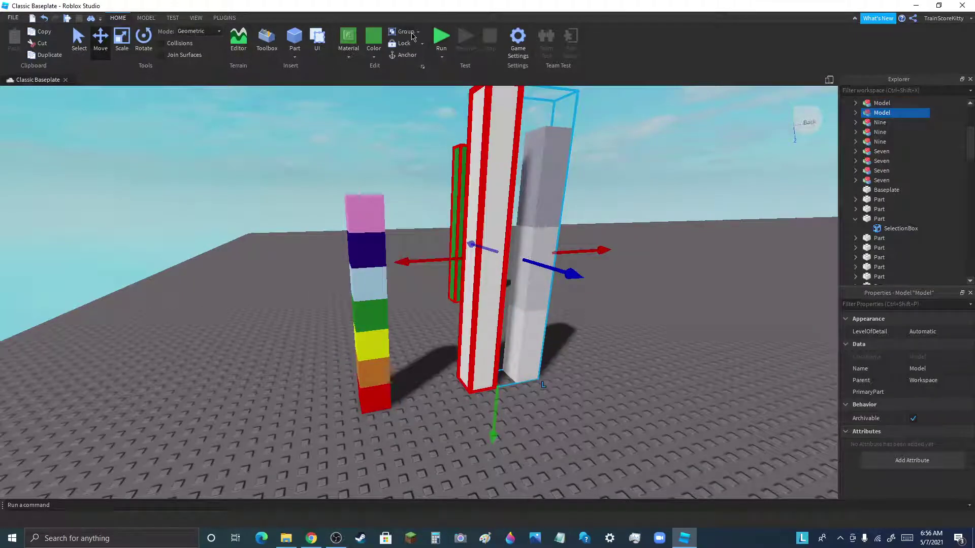
pyautogui.click(417, 55)
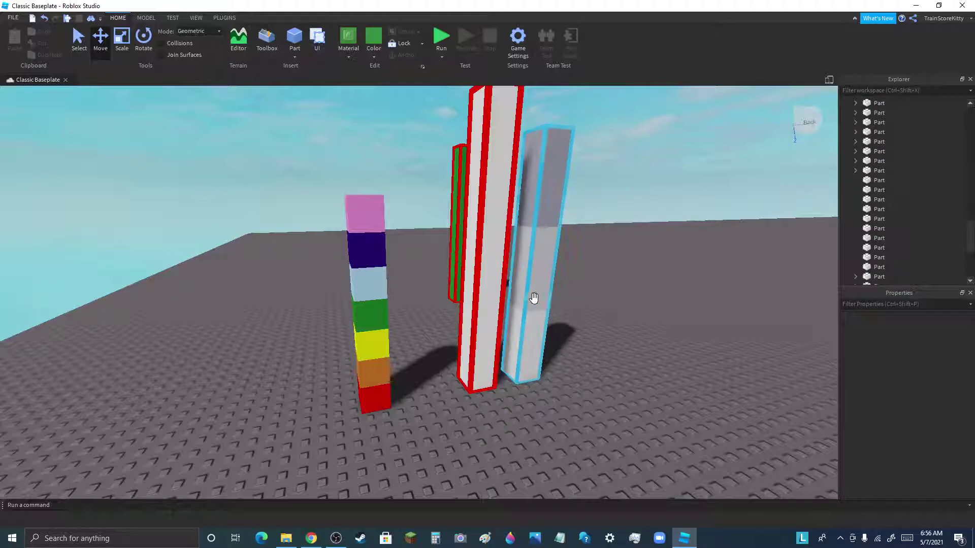
# Move the red-outlined white pillar and the gray Nine block to the other side of the Seven block, standing them side by side
pyautogui.moveTo(492, 298); pyautogui.dragTo(202, 339)
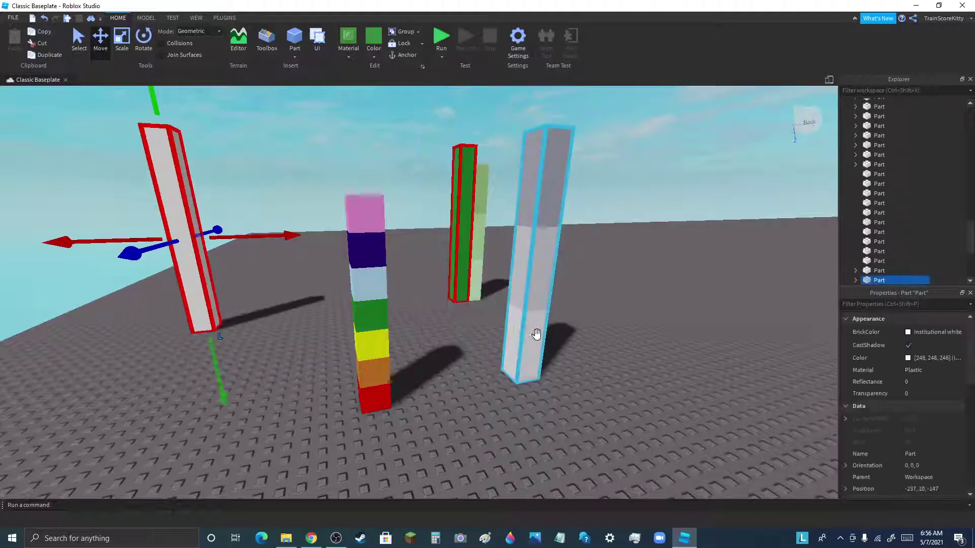
pyautogui.moveTo(538, 334); pyautogui.dragTo(242, 329)
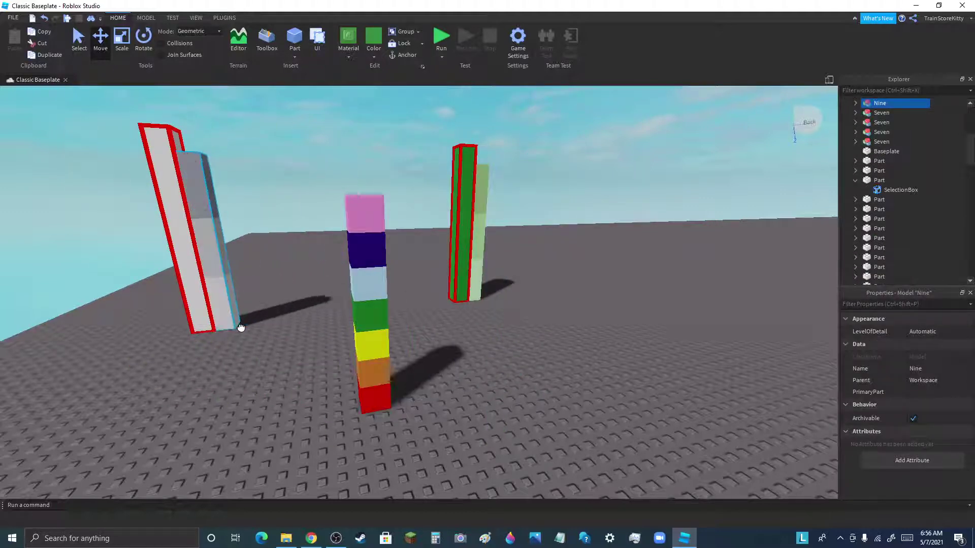
pyautogui.click(305, 326)
pyautogui.scroll(-2, 360, 322)
pyautogui.scroll(3, 223, 273)
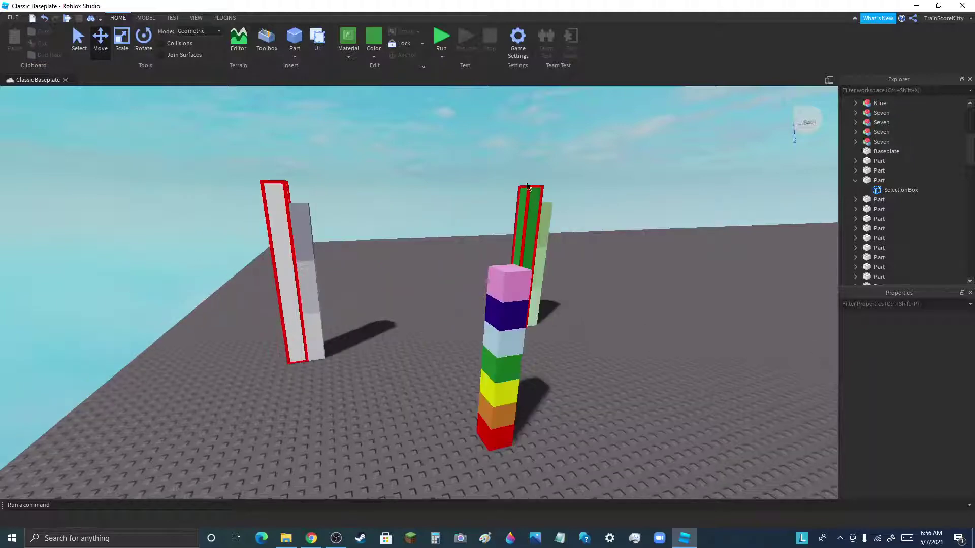
# Select the green pillar model, switch to OBS to pause and resume the recording, and return to Roblox Studio
pyautogui.click(537, 197)
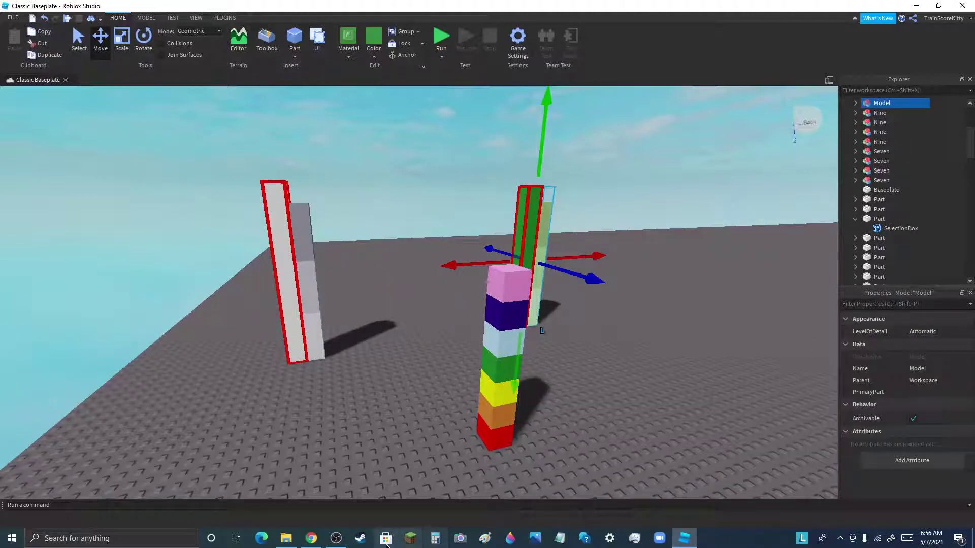
pyautogui.click(337, 538)
pyautogui.click(699, 398)
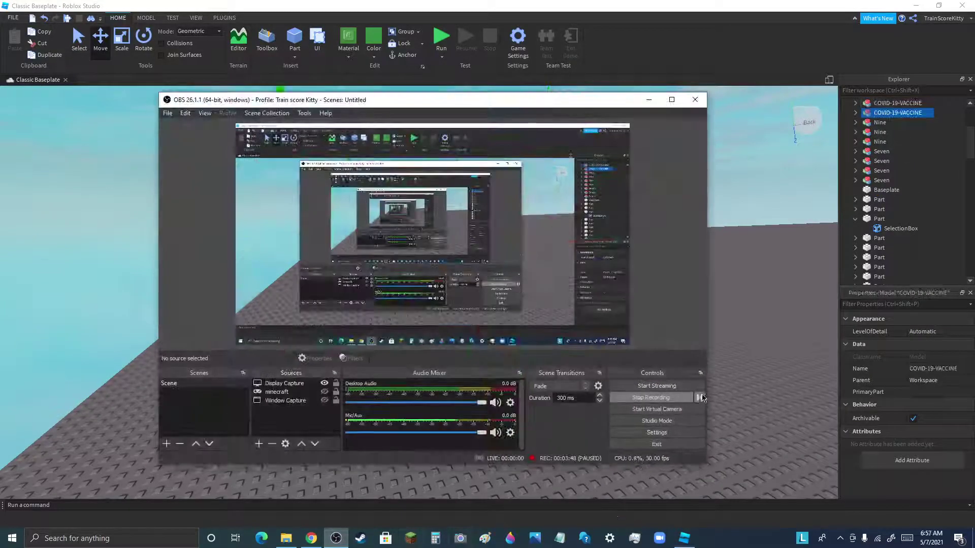
pyautogui.click(648, 99)
# Move the Seven block across the baseplate to a spot near the farther green vaccine pillar
pyautogui.moveTo(394, 282); pyautogui.dragTo(461, 292)
pyautogui.click(606, 352)
pyautogui.scroll(3, 602, 352)
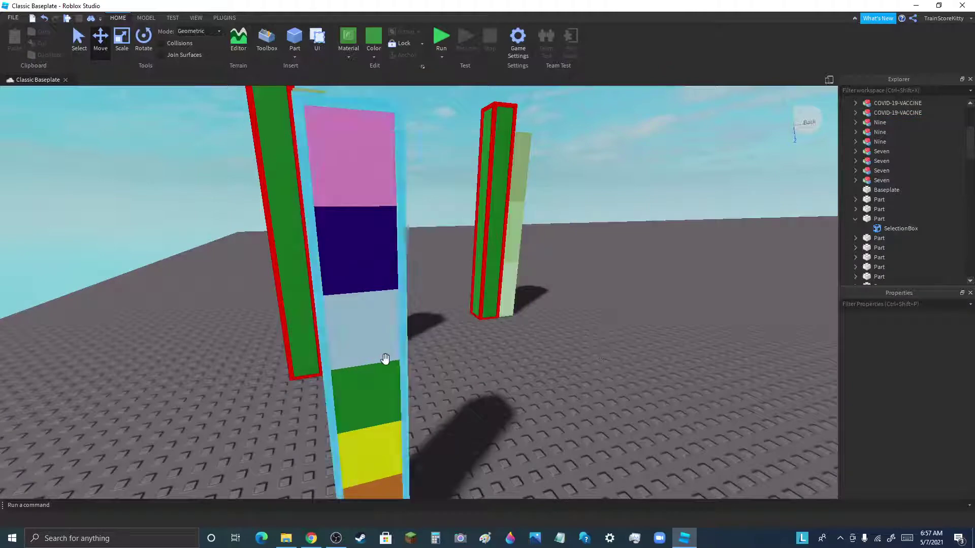
pyautogui.moveTo(385, 359); pyautogui.dragTo(503, 394)
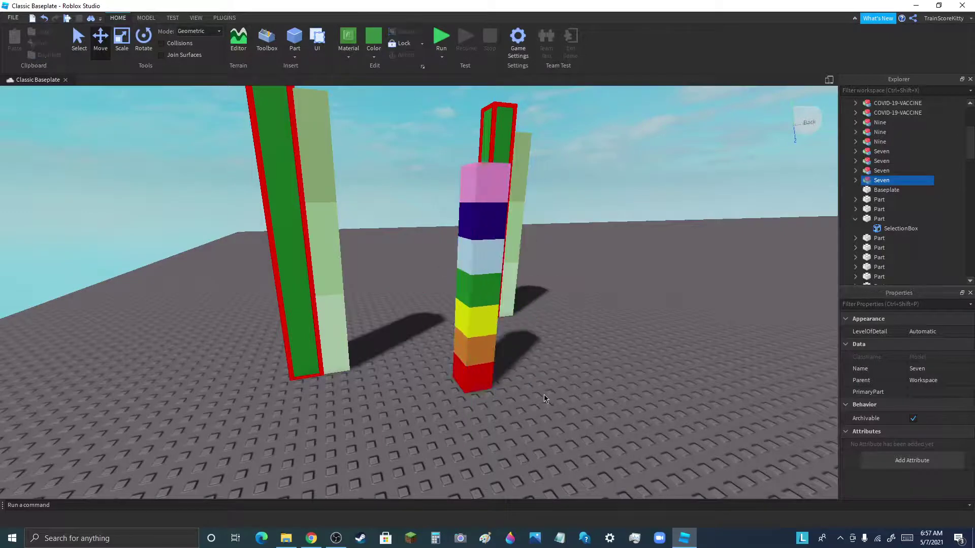
pyautogui.click(544, 394)
# Move the nearer COVID-19-VACCINE pillar close beside the other green pillar
pyautogui.moveTo(544, 394); pyautogui.dragTo(500, 376, button='right')
pyautogui.scroll(-3, 501, 376)
pyautogui.scroll(3, 422, 346)
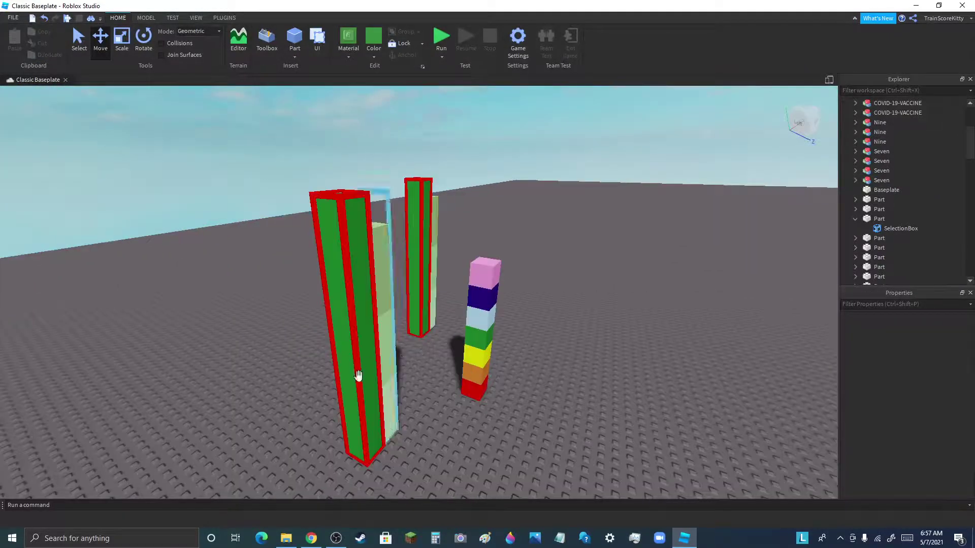
pyautogui.moveTo(358, 377); pyautogui.dragTo(391, 349)
pyautogui.scroll(5, 533, 206)
pyautogui.moveTo(527, 203); pyautogui.dragTo(234, 293, button='right')
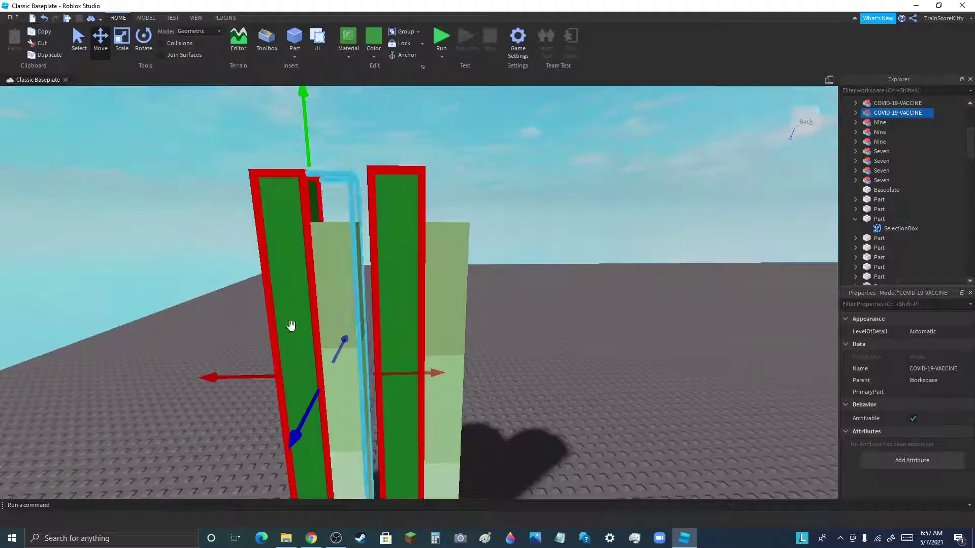
# Stack the selected COVID-19-VACCINE pillar on top of the other green pillar
pyautogui.moveTo(292, 327); pyautogui.dragTo(406, 148)
pyautogui.scroll(-4, 364, 423)
pyautogui.moveTo(364, 423); pyautogui.dragTo(386, 305)
pyautogui.click(522, 348)
pyautogui.scroll(-3, 310, 298)
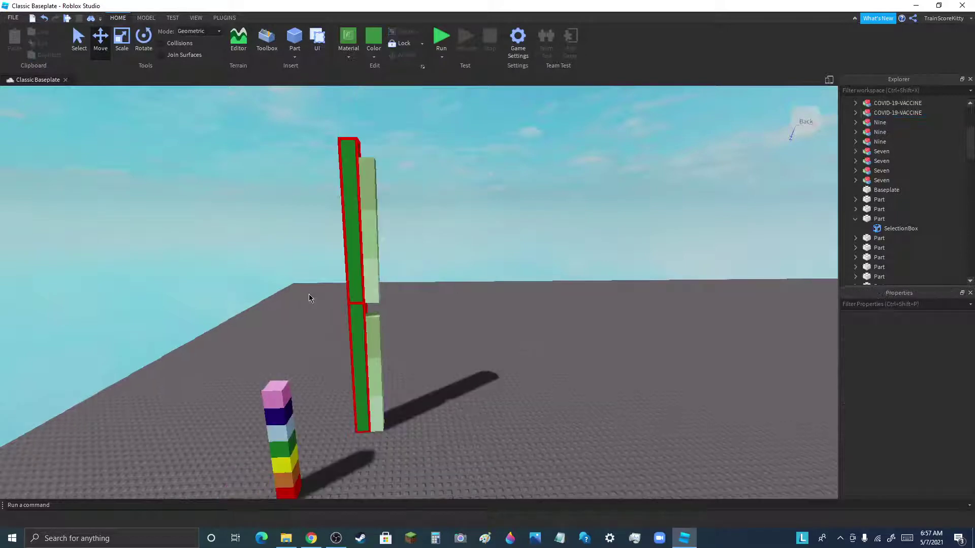
# Move the Seven block away from the stacked pillars and set the upper vaccine pillar down beside the lower one
pyautogui.scroll(3, 308, 295)
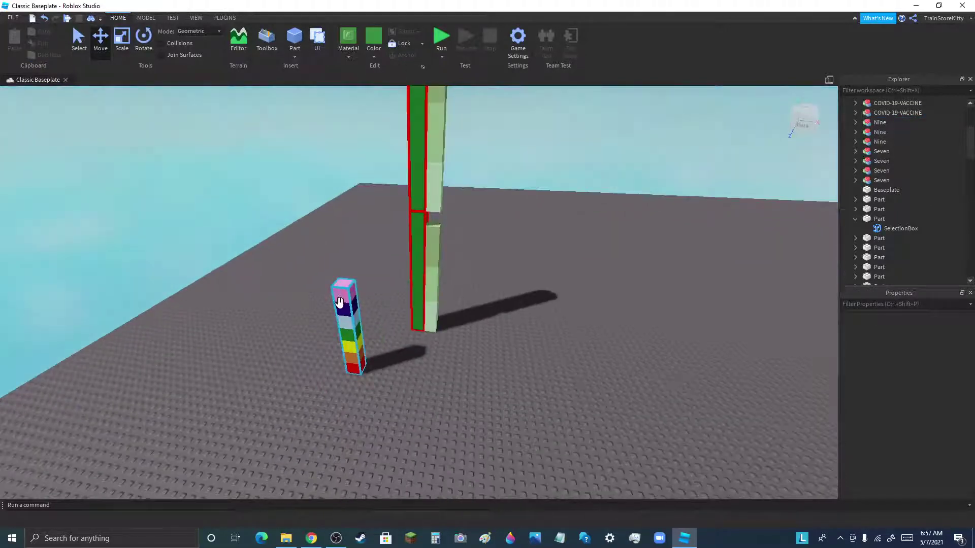
pyautogui.moveTo(343, 325); pyautogui.dragTo(337, 417)
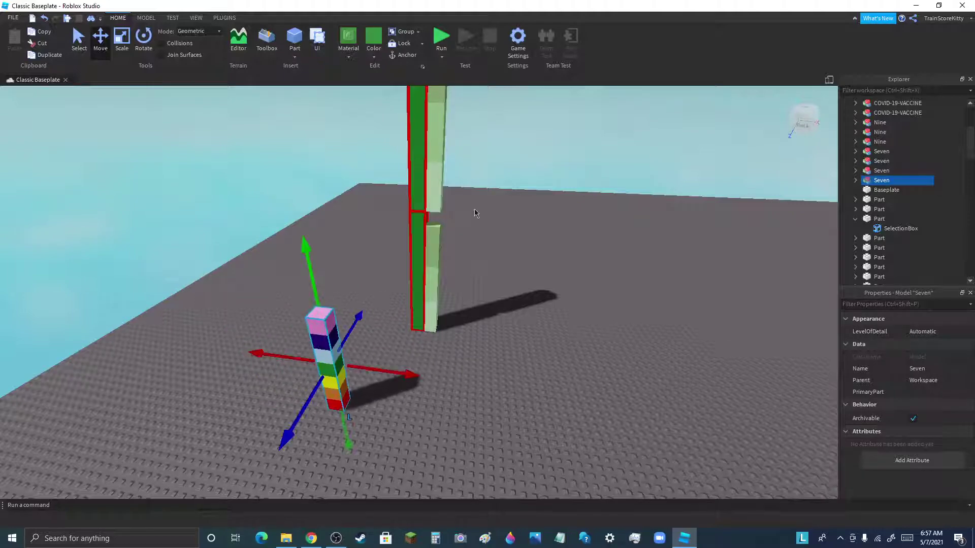
pyautogui.click(436, 187)
pyautogui.moveTo(436, 186); pyautogui.dragTo(483, 338)
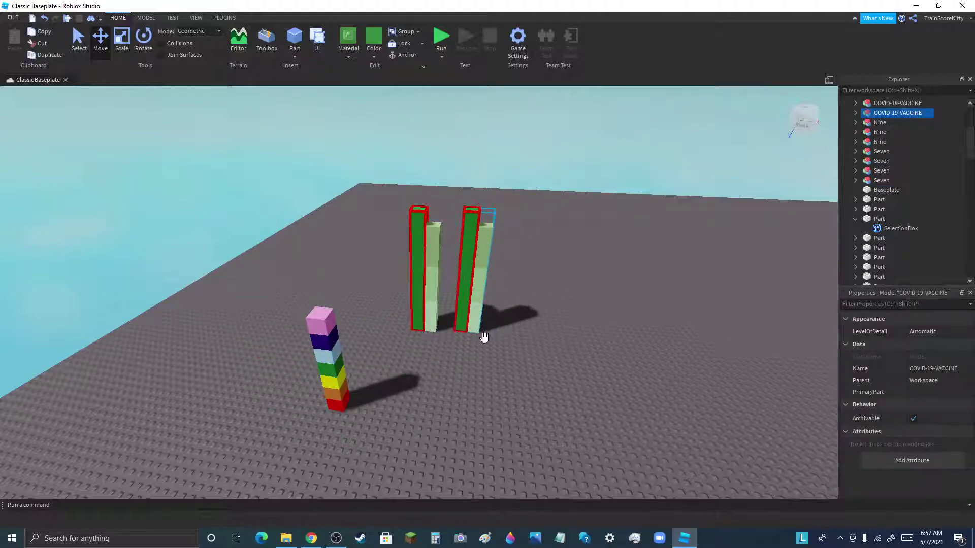
# Reposition the Seven block in front of the two green vaccine pillars
pyautogui.scroll(3, 477, 256)
pyautogui.moveTo(454, 412); pyautogui.dragTo(225, 425)
pyautogui.scroll(-3, 505, 373)
pyautogui.click(529, 348)
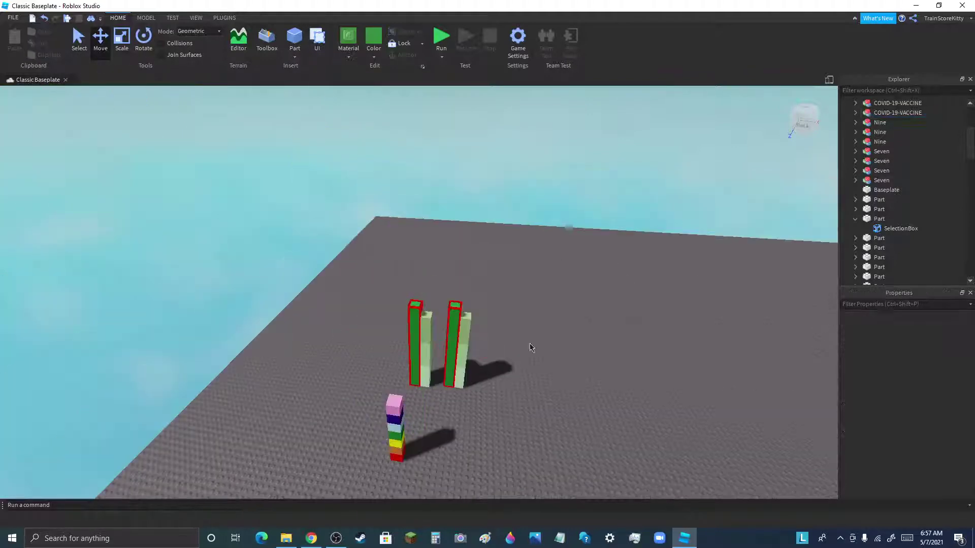
# Select both vaccine pillars and move them past the baseplate's edge, lowering them and lifting them high into the air
pyautogui.moveTo(530, 423); pyautogui.dragTo(587, 400)
pyautogui.moveTo(514, 359); pyautogui.dragTo(242, 336)
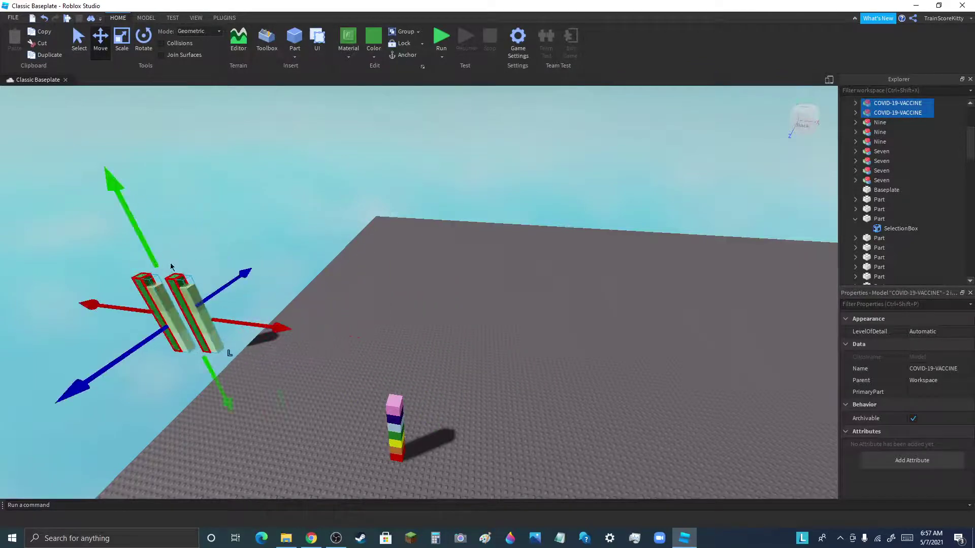
pyautogui.moveTo(170, 267); pyautogui.dragTo(244, 410)
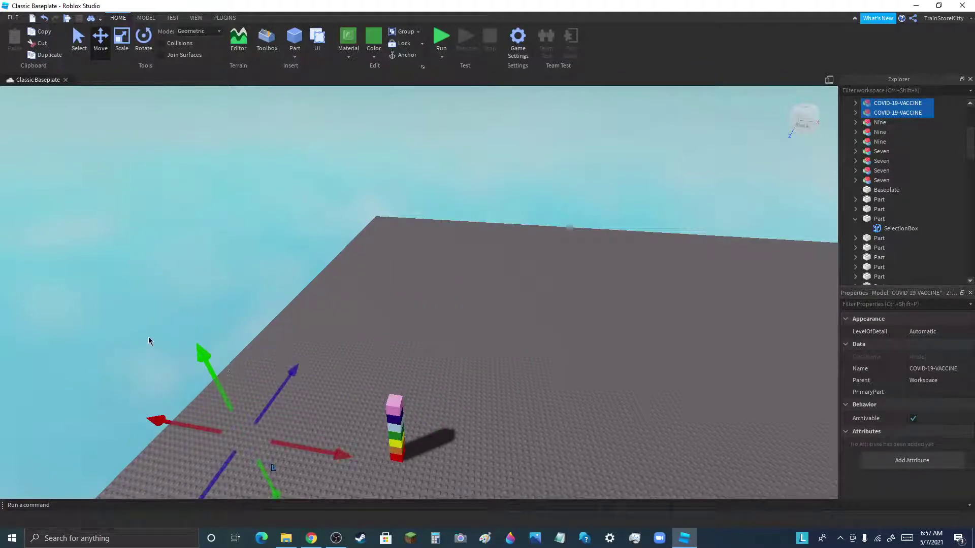
pyautogui.scroll(-3, 148, 336)
pyautogui.moveTo(183, 356); pyautogui.dragTo(98, 92)
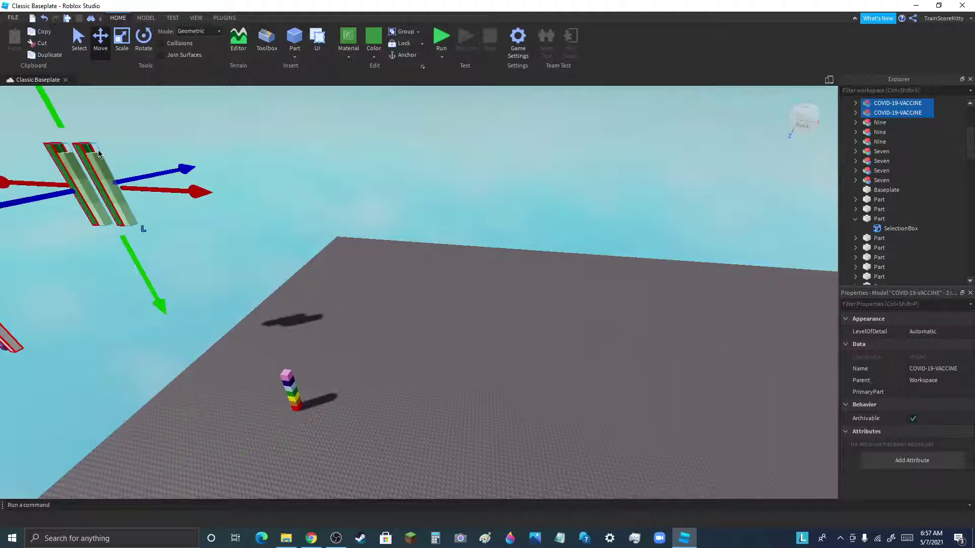
# Carry both vaccine pillars across to the far side of the baseplate and delete them
pyautogui.moveTo(99, 154); pyautogui.dragTo(466, 327)
pyautogui.moveTo(465, 327); pyautogui.dragTo(635, 335, button='right')
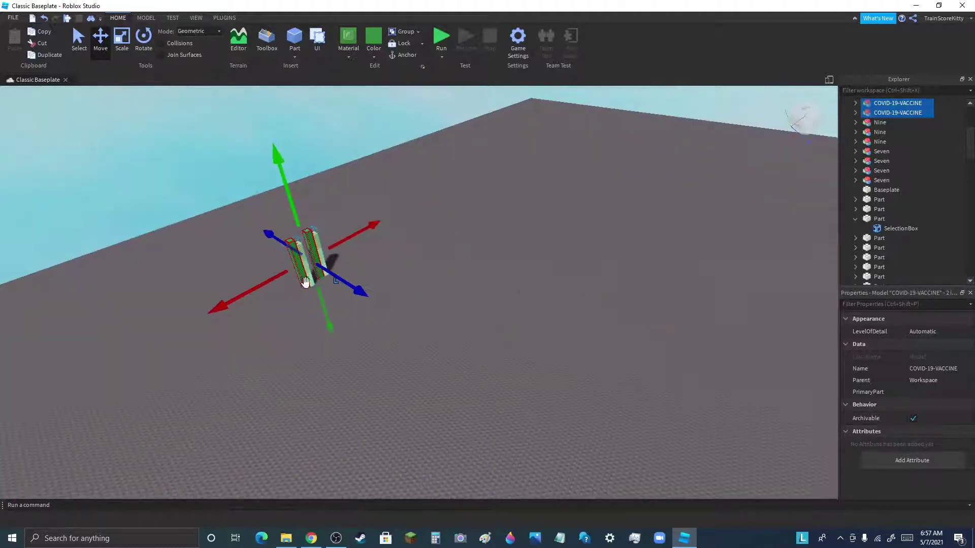
pyautogui.moveTo(262, 288); pyautogui.dragTo(461, 193)
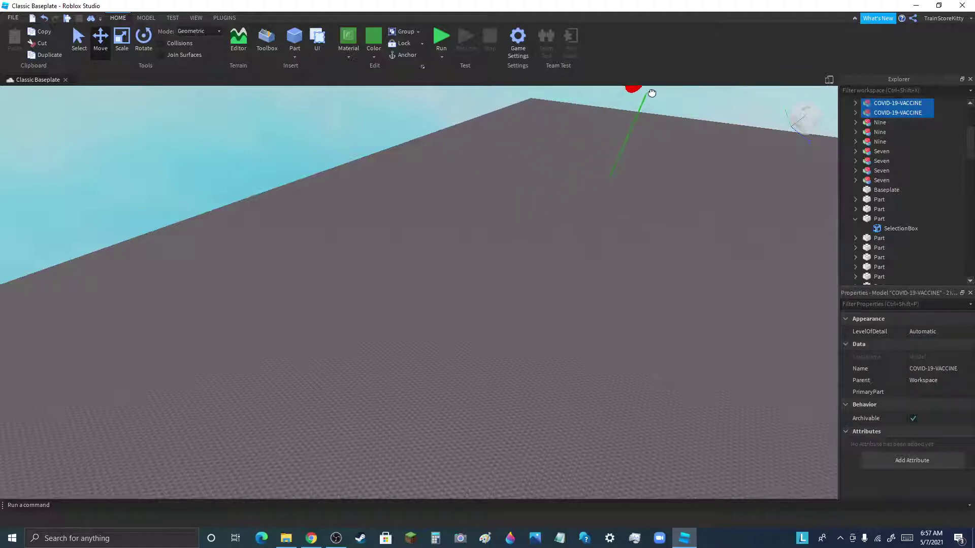
pyautogui.press('Delete')
# Move the Seven block to an open area of the baseplate, in front of the distant row of number blocks
pyautogui.moveTo(487, 303); pyautogui.dragTo(560, 300, button='right')
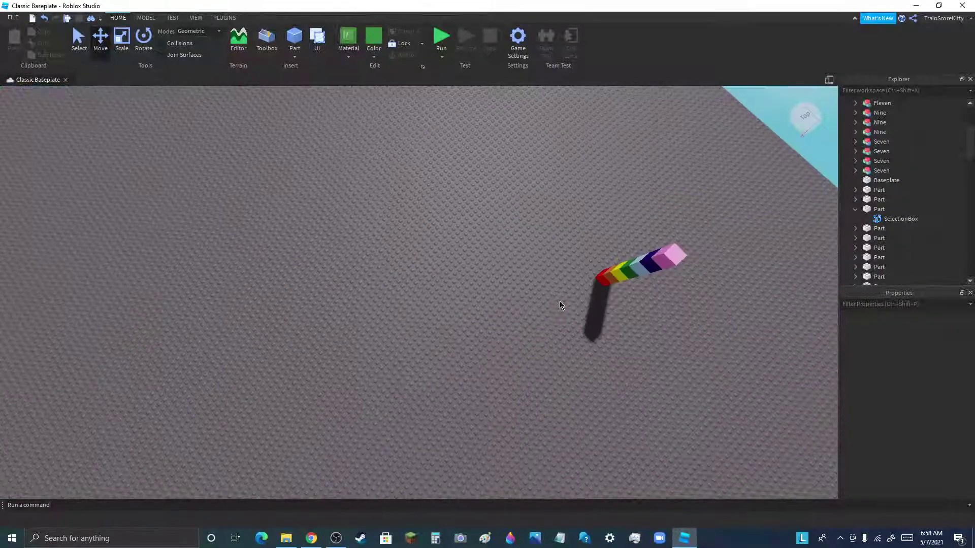
pyautogui.scroll(5, 379, 239)
pyautogui.moveTo(379, 239); pyautogui.dragTo(378, 240, button='right')
pyautogui.moveTo(526, 209); pyautogui.dragTo(526, 208, button='right')
pyautogui.moveTo(452, 187); pyautogui.dragTo(183, 345)
pyautogui.moveTo(229, 379); pyautogui.dragTo(282, 355)
pyautogui.moveTo(157, 339); pyautogui.dragTo(285, 415)
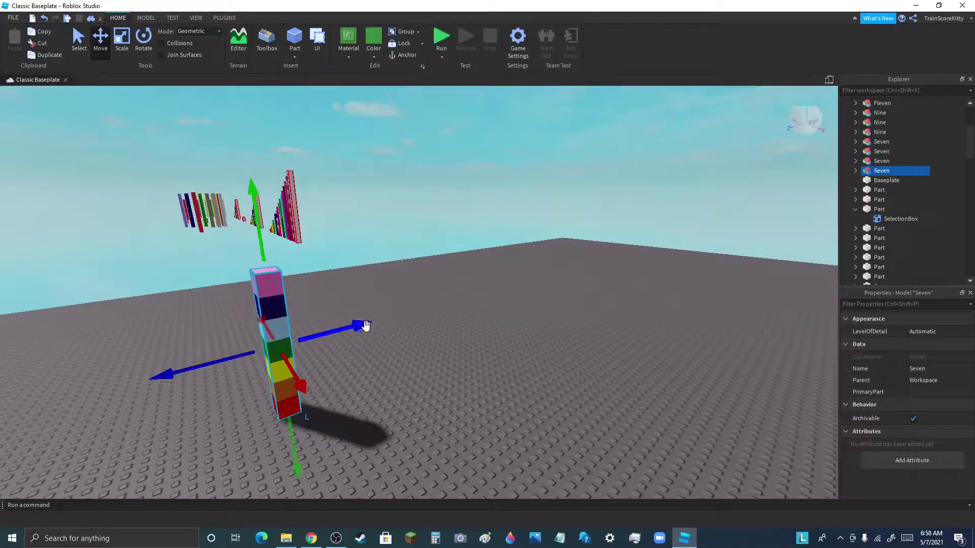